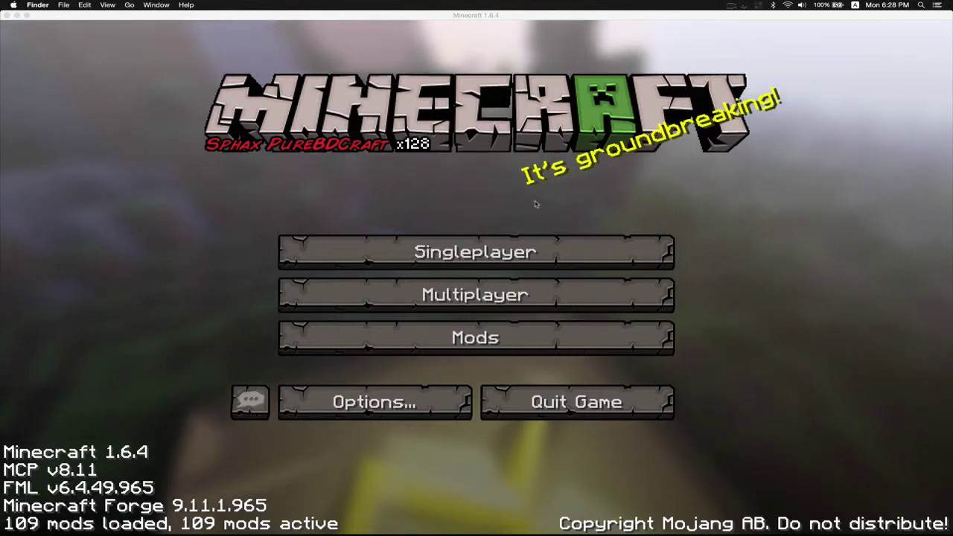
- Open the singleplayer world list and select the MySpaceAdventure world stored as MySpace Youtube
{"action": "left_click", "coordinate": [531, 212]}
{"action": "left_click", "coordinate": [474, 252]}
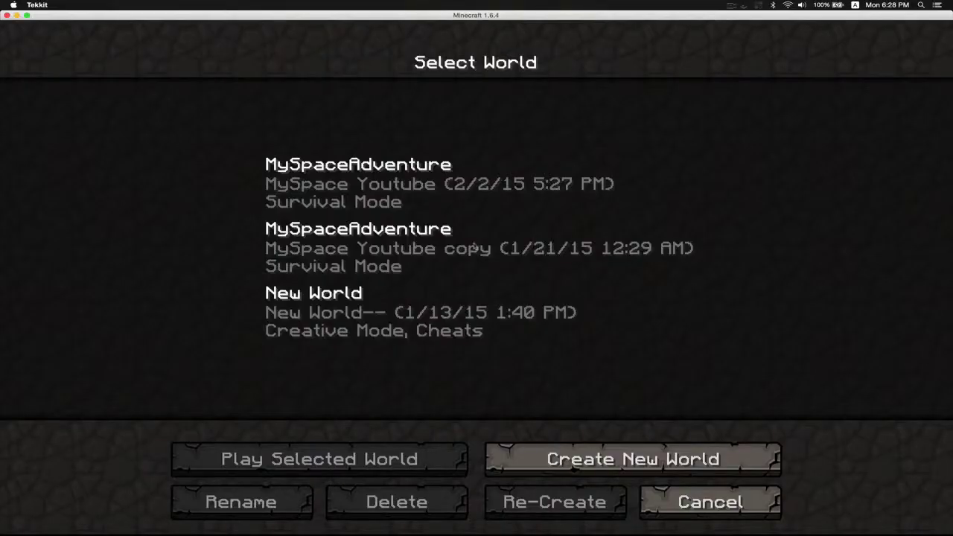
{"action": "left_click", "coordinate": [384, 195]}
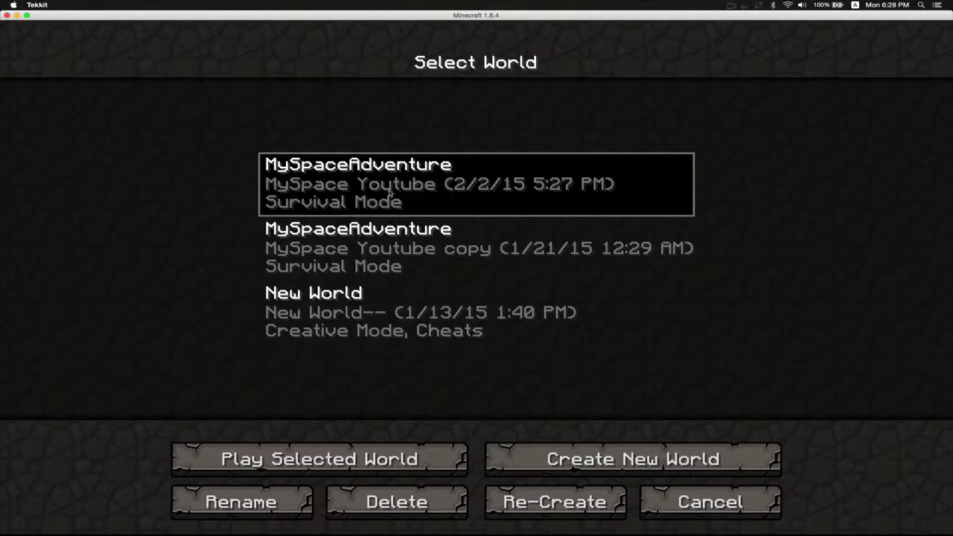
{"action": "left_click", "coordinate": [403, 261]}
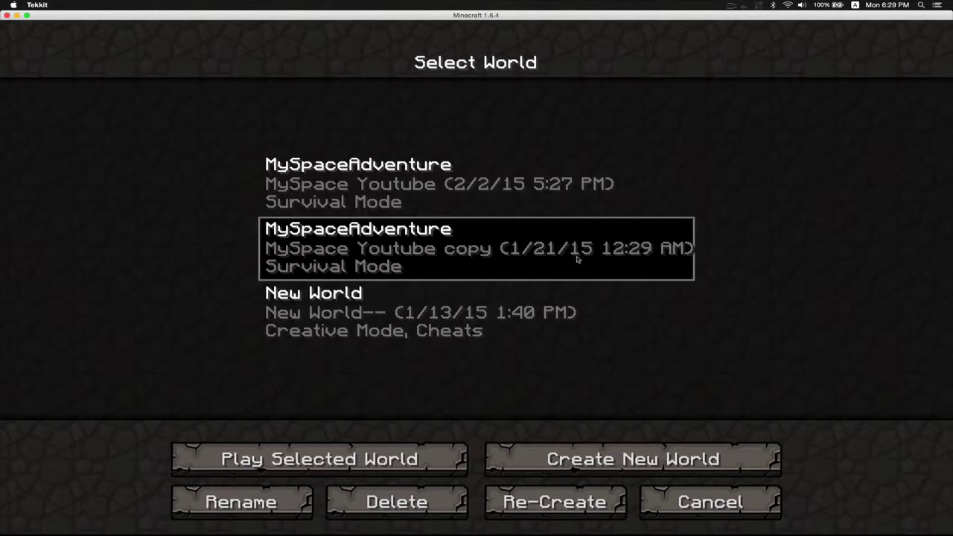
{"action": "left_click", "coordinate": [469, 201]}
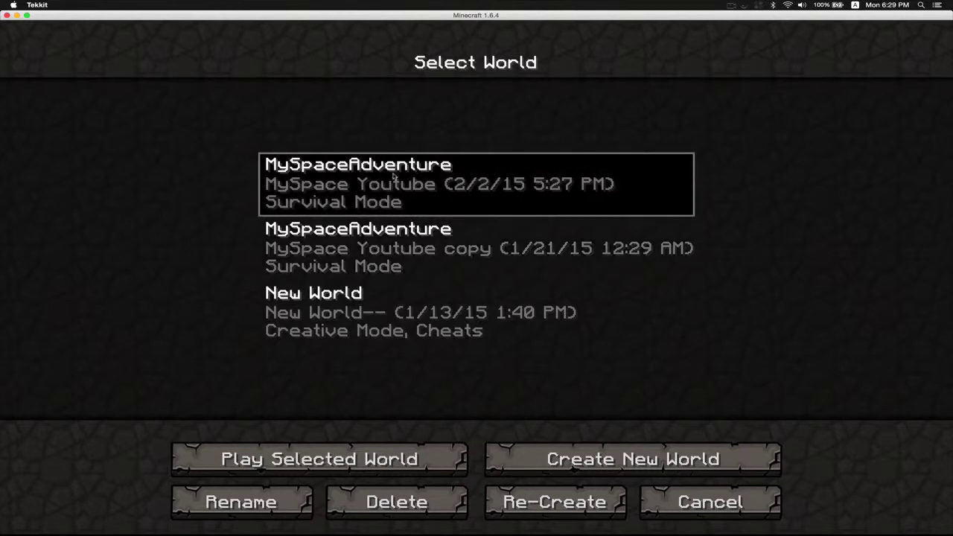
{"action": "left_click", "coordinate": [460, 250]}
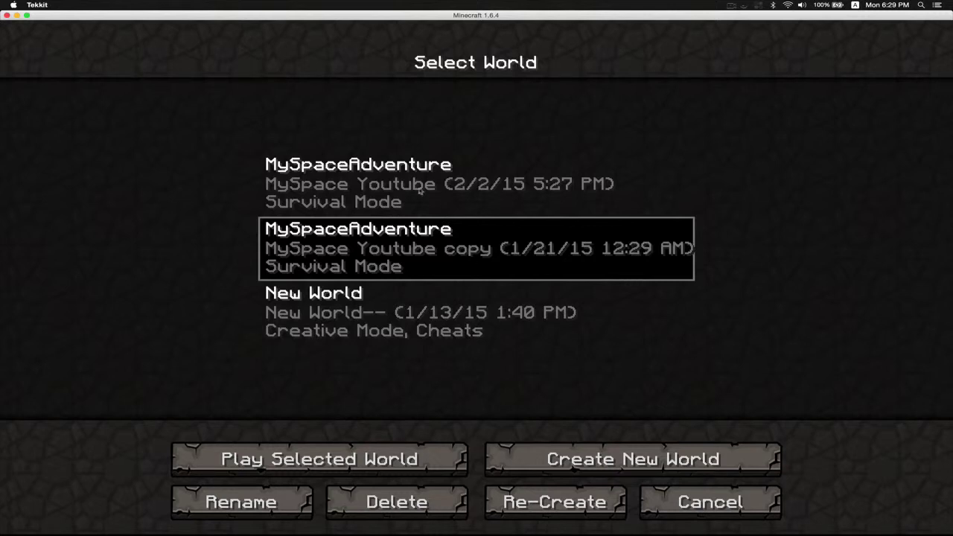
{"action": "left_click", "coordinate": [414, 192]}
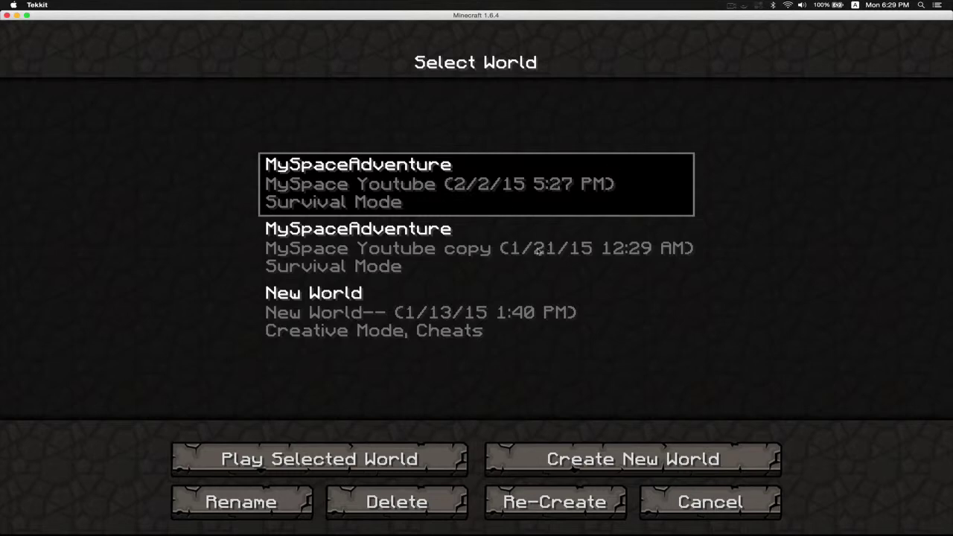
- Switch to Finder and go to the ~/library folder
{"action": "mouse_move", "coordinate": [90, 521]}
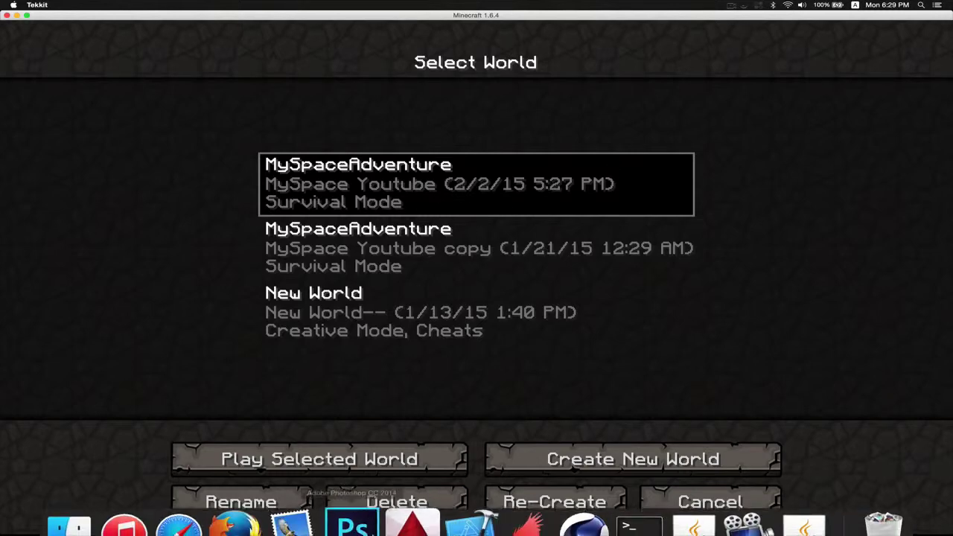
{"action": "left_click", "coordinate": [78, 506]}
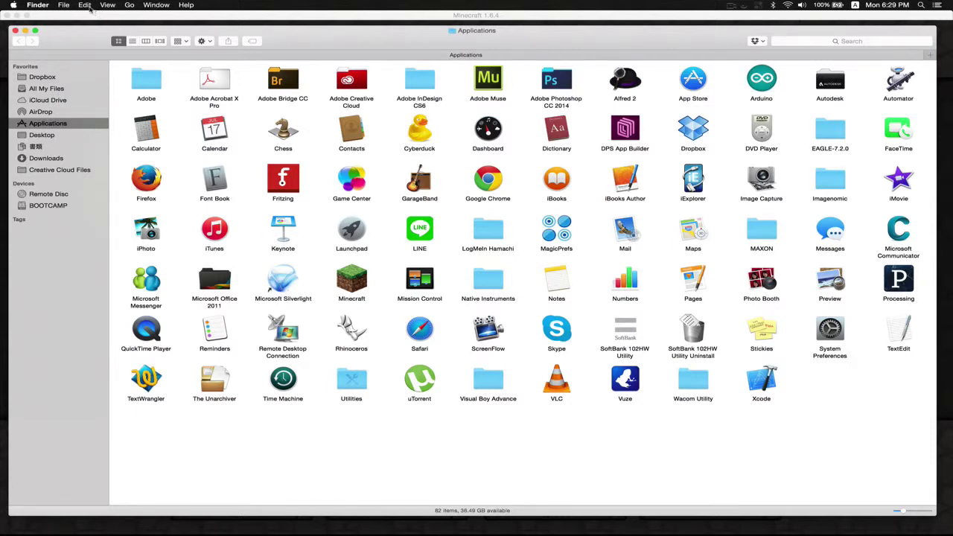
{"action": "left_click", "coordinate": [130, 6]}
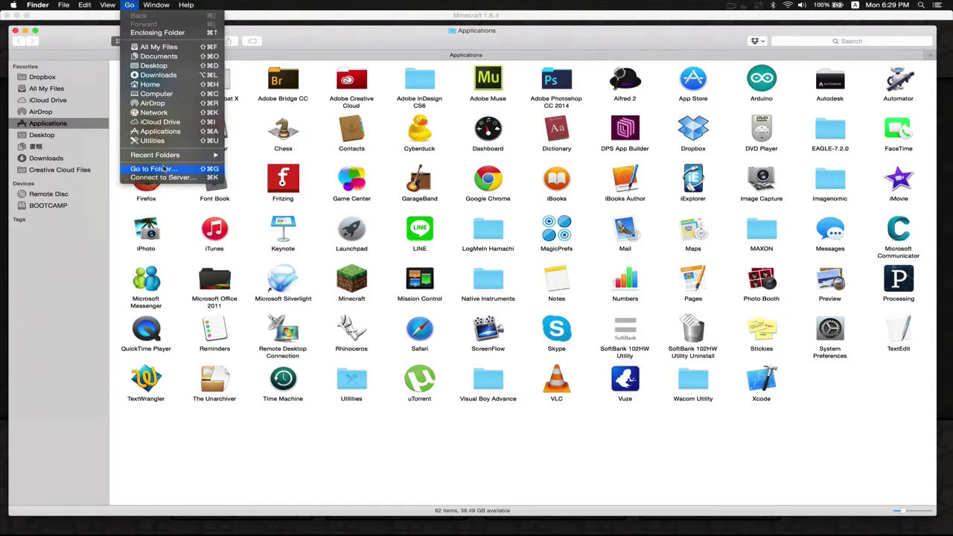
{"action": "left_click", "coordinate": [163, 170]}
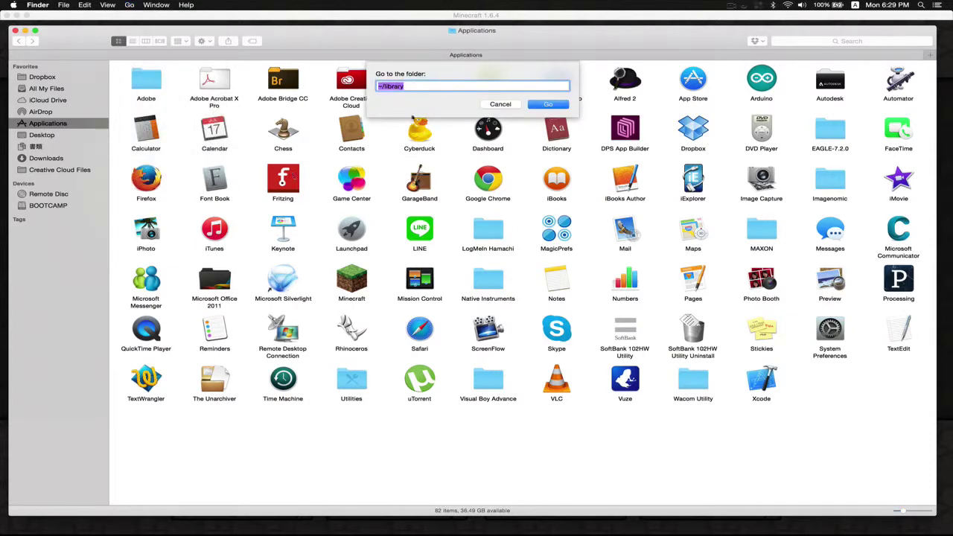
{"action": "left_click", "coordinate": [381, 87]}
{"action": "key", "text": "Tab"}
{"action": "key", "text": "Return"}
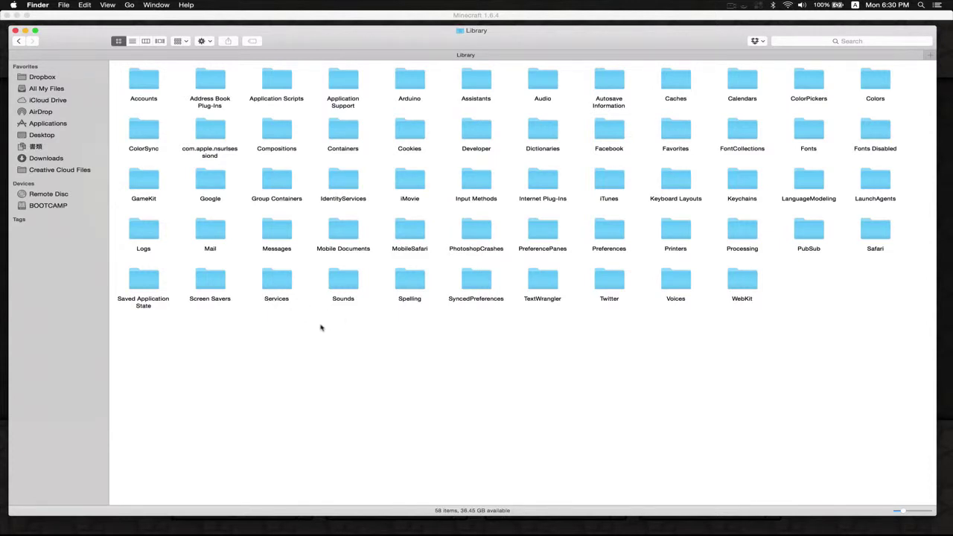
- Open the modpacks folder inside Application Support/technic
{"action": "double_click", "coordinate": [346, 79]}
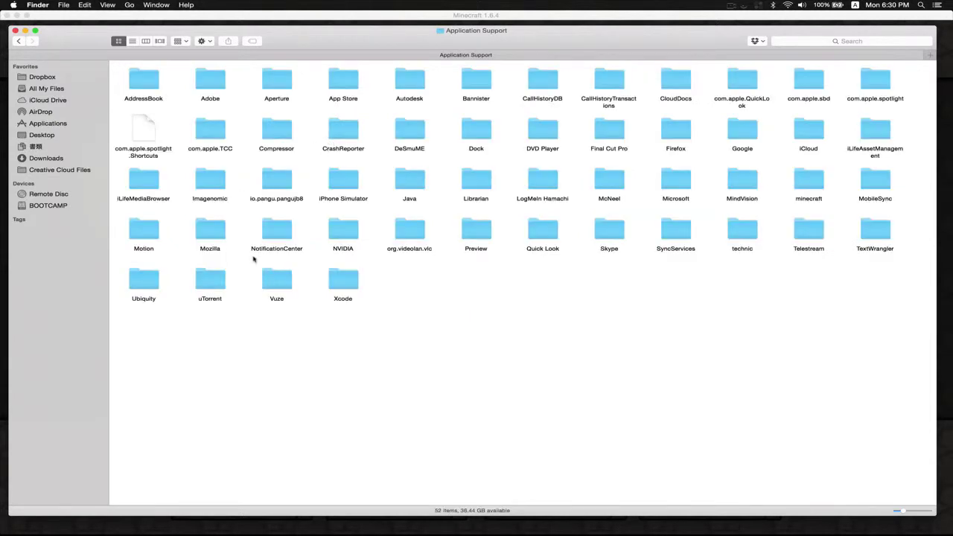
{"action": "double_click", "coordinate": [739, 233]}
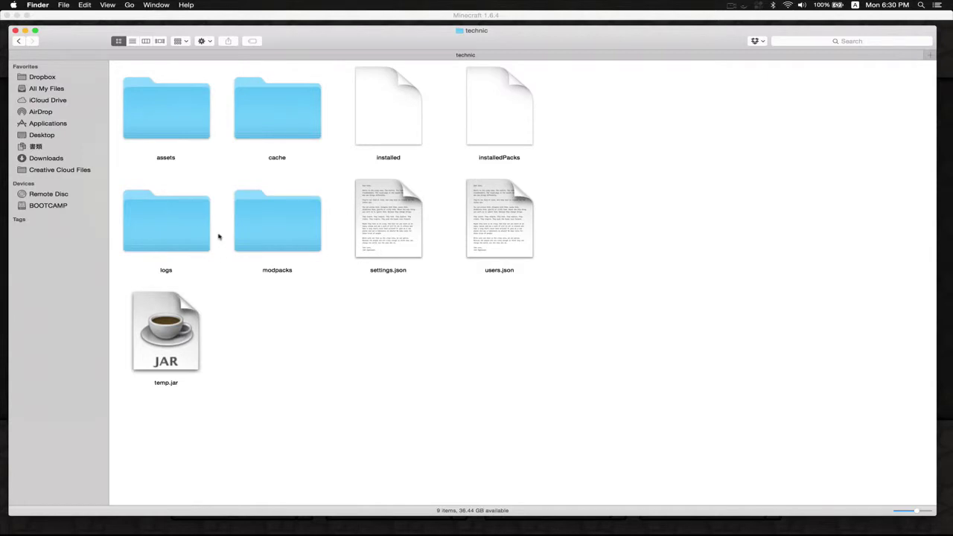
{"action": "left_click", "coordinate": [290, 229]}
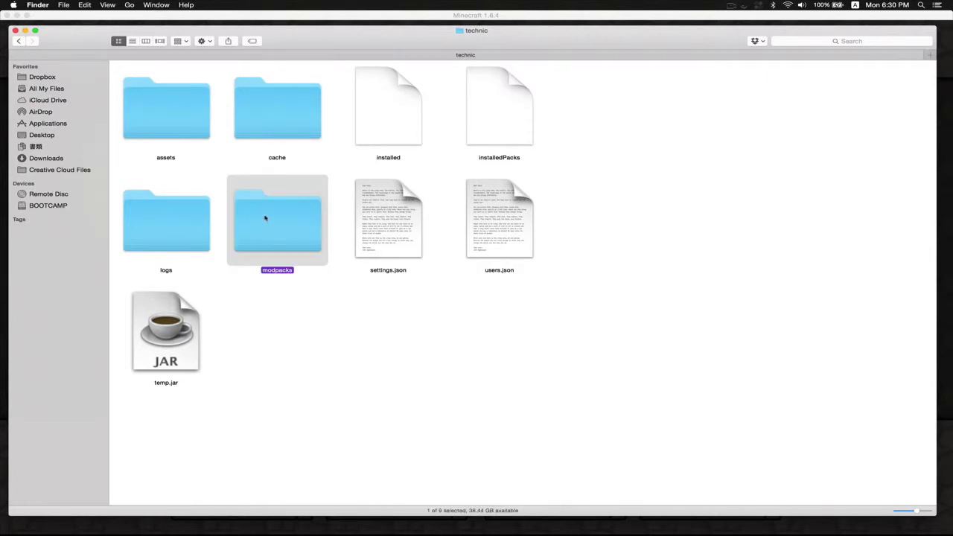
{"action": "double_click", "coordinate": [264, 217]}
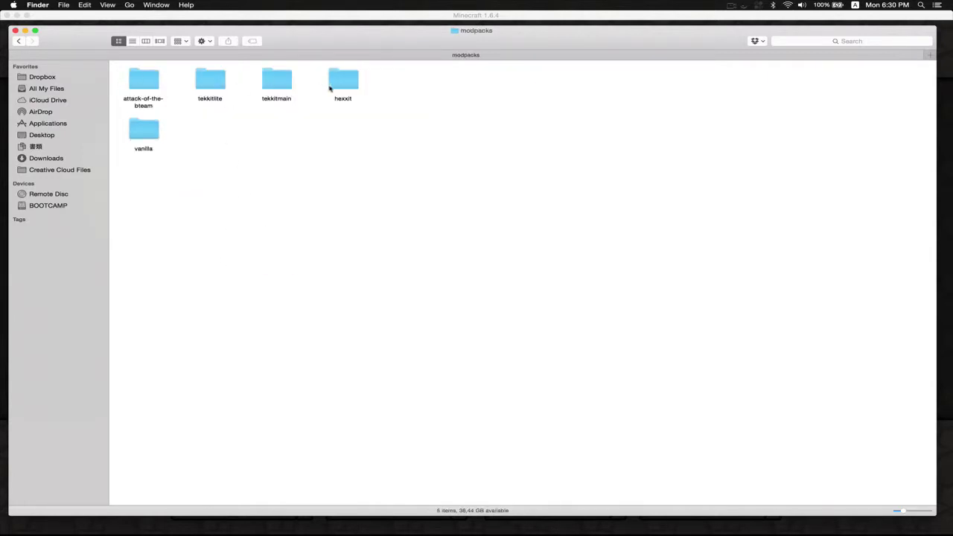
- Place the vanilla folder beside hexxit and open the saves folder inside tekkitmain
{"action": "left_click_drag", "start_coordinate": [144, 130], "coordinate": [411, 92]}
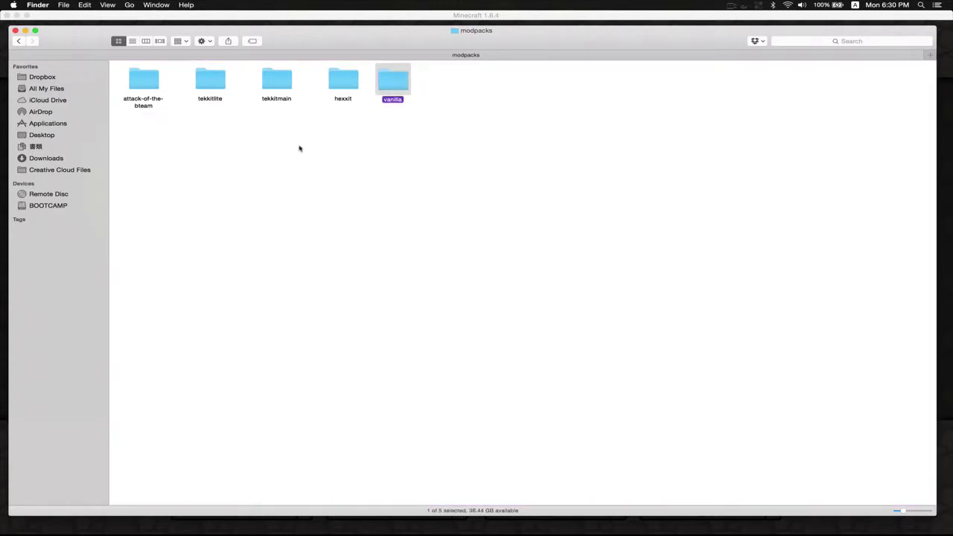
{"action": "left_click", "coordinate": [277, 111]}
{"action": "double_click", "coordinate": [276, 90]}
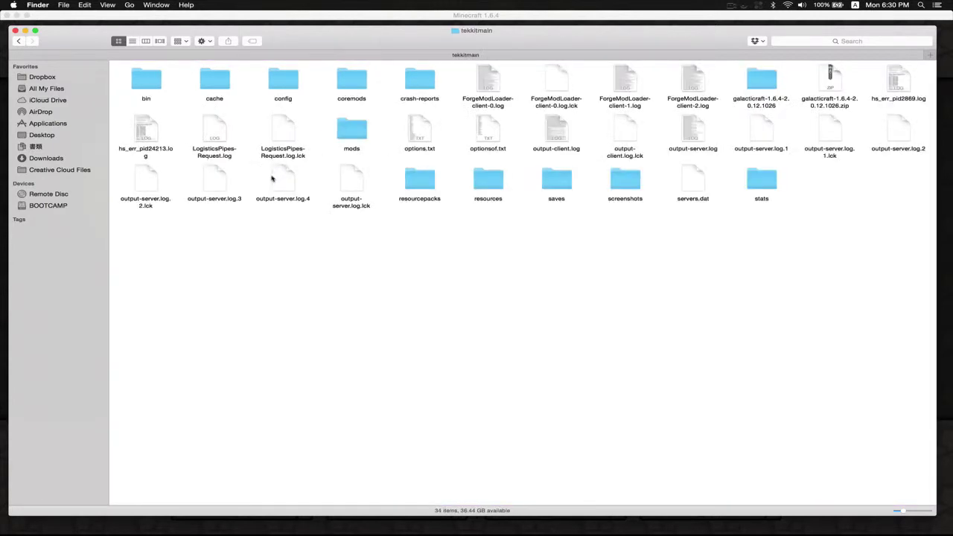
{"action": "left_click", "coordinate": [556, 181]}
{"action": "double_click", "coordinate": [559, 180]}
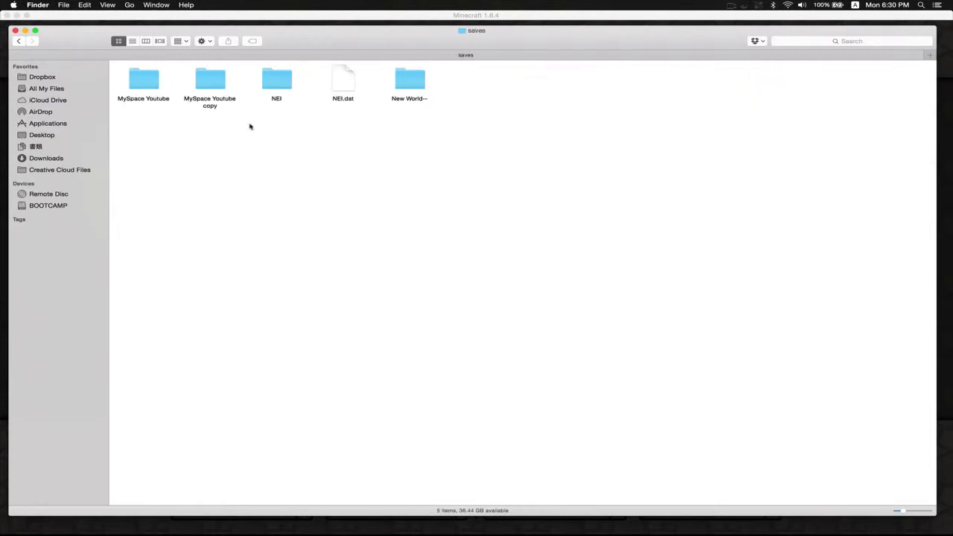
- Duplicate the MySpace Youtube world folder within the saves folder
{"action": "left_click_drag", "start_coordinate": [147, 128], "coordinate": [212, 91]}
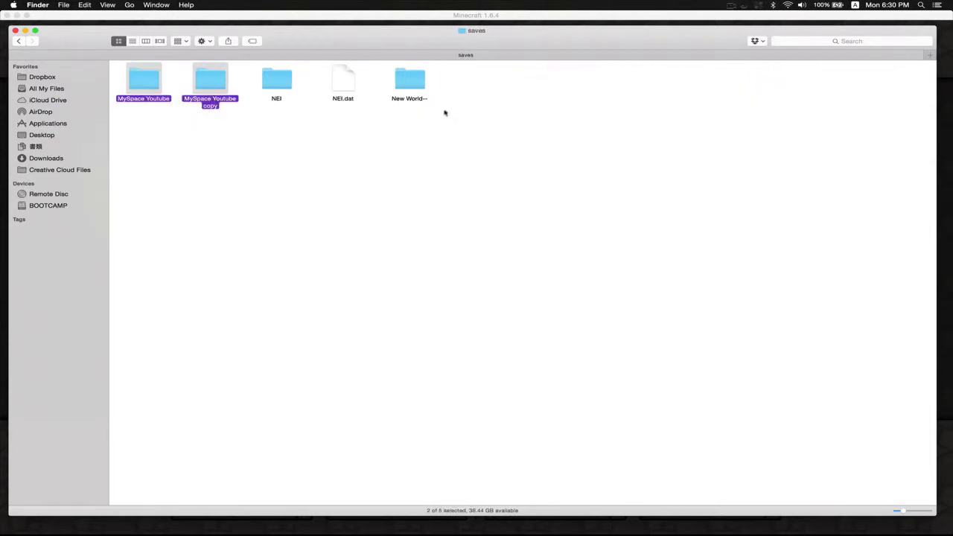
{"action": "left_click", "coordinate": [414, 132]}
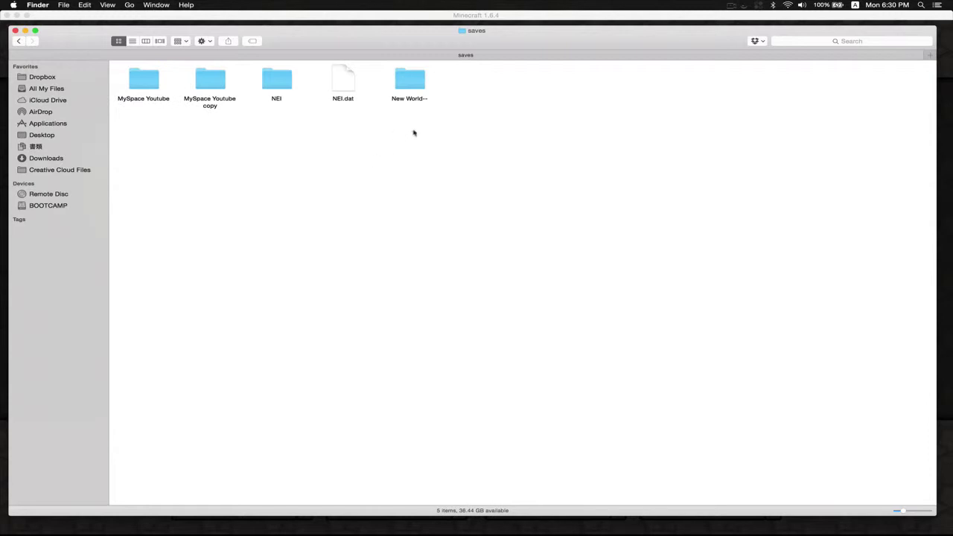
{"action": "left_click", "coordinate": [409, 90]}
{"action": "left_click", "coordinate": [404, 162]}
{"action": "left_click", "coordinate": [200, 105]}
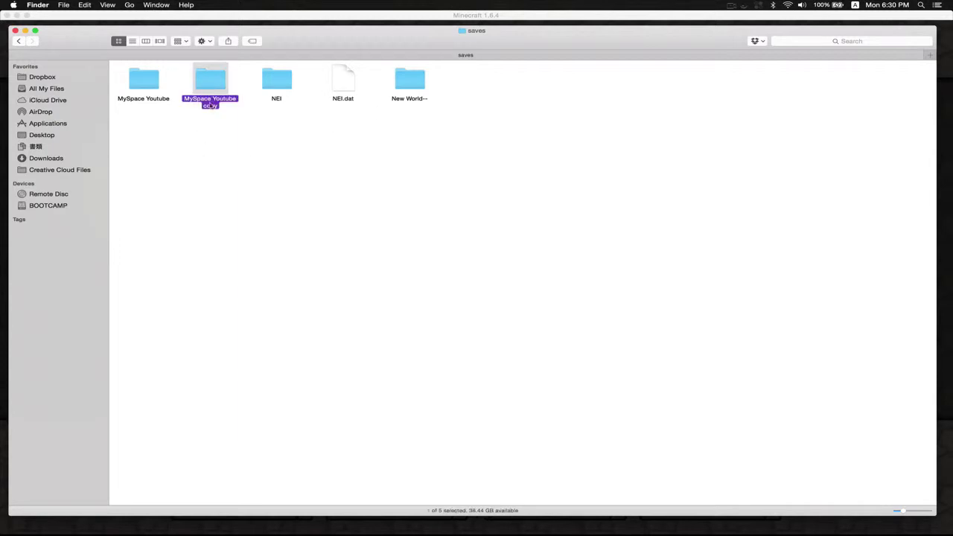
{"action": "left_click", "coordinate": [136, 82]}
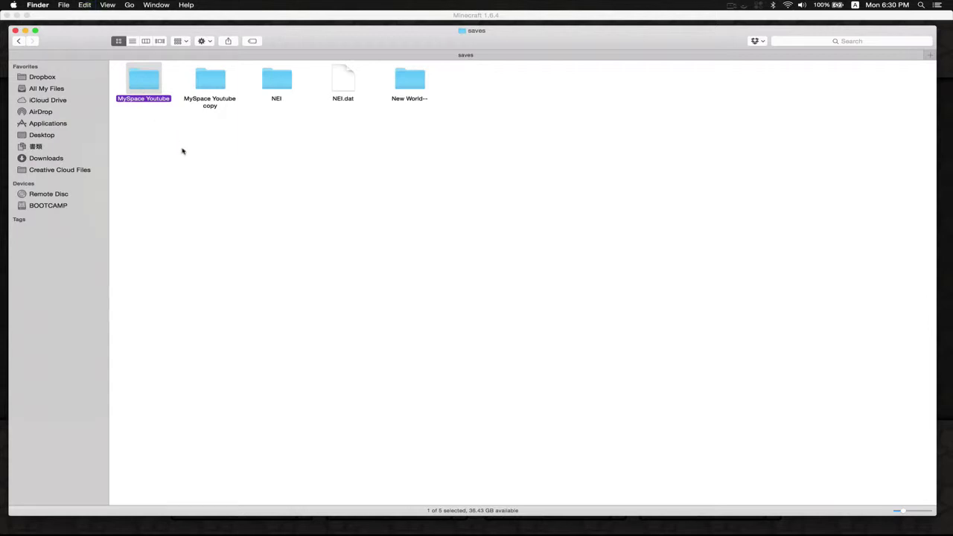
{"action": "key", "text": "super+v"}
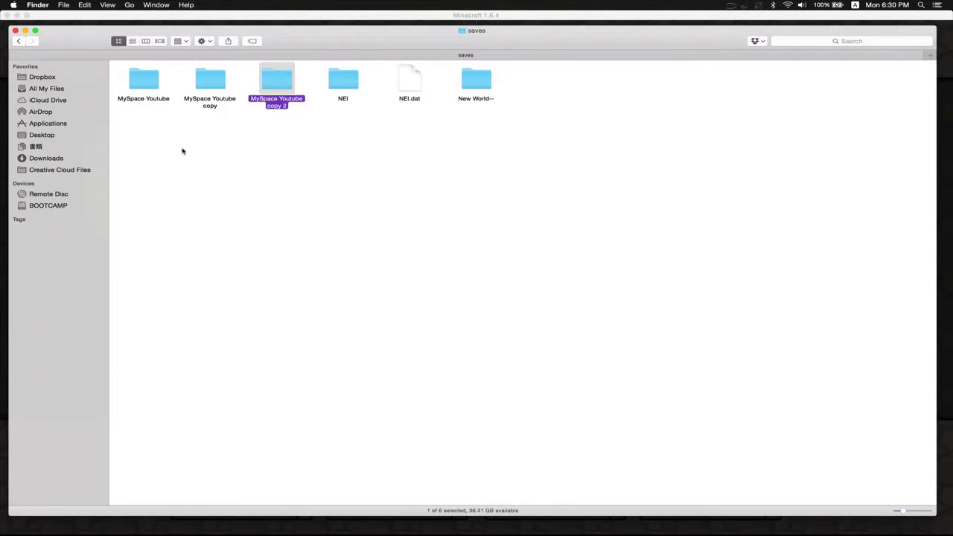
- Rename the duplicated world folder as MySpace Youtube DIMDOOR CRASH
{"action": "key", "text": "Return"}
{"action": "key", "text": "Right"}
{"action": "key", "text": "BackSpace"}
{"action": "key", "text": "BackSpace"}
{"action": "key", "text": "BackSpace"}
{"action": "key", "text": "BackSpace"}
{"action": "key", "text": "BackSpace"}
{"action": "key", "text": "BackSpace"}
{"action": "key", "text": "BackSpace"}
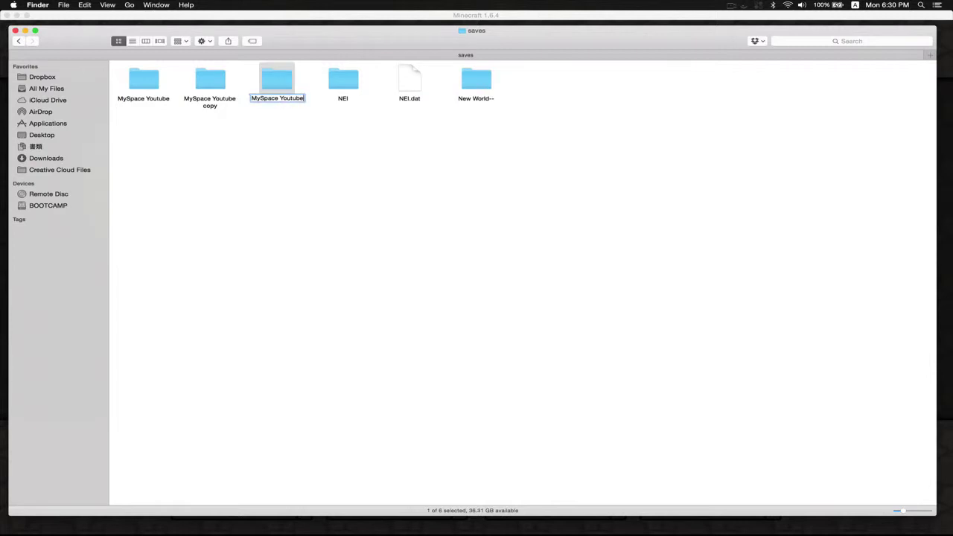
{"action": "type", "text": "DIMDOR"}
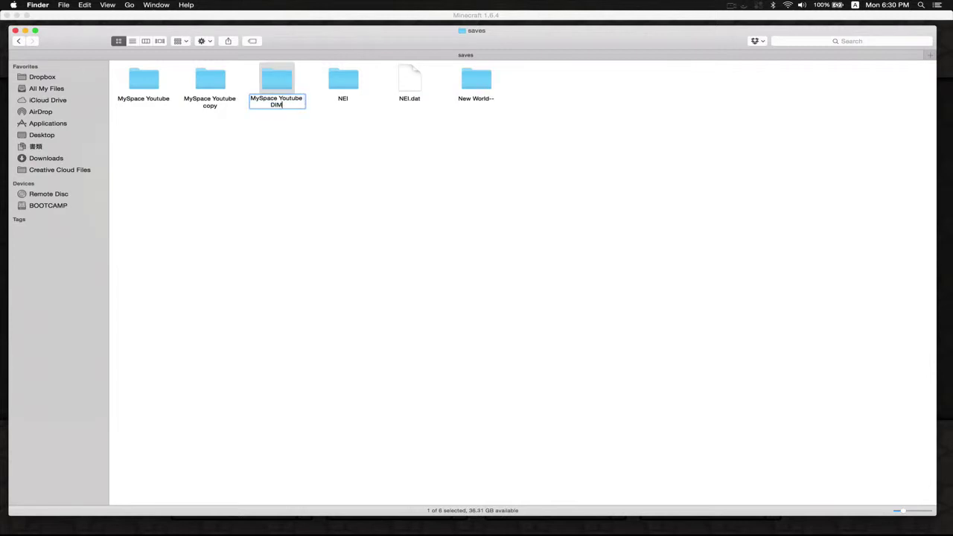
{"action": "key", "text": "BackSpace"}
{"action": "type", "text": "OR"}
{"action": "key", "text": "BackSpace"}
{"action": "key", "text": "BackSpace"}
{"action": "key", "text": "BackSpace"}
{"action": "type", "text": "OOR CRASH"}
{"action": "key", "text": "Return"}
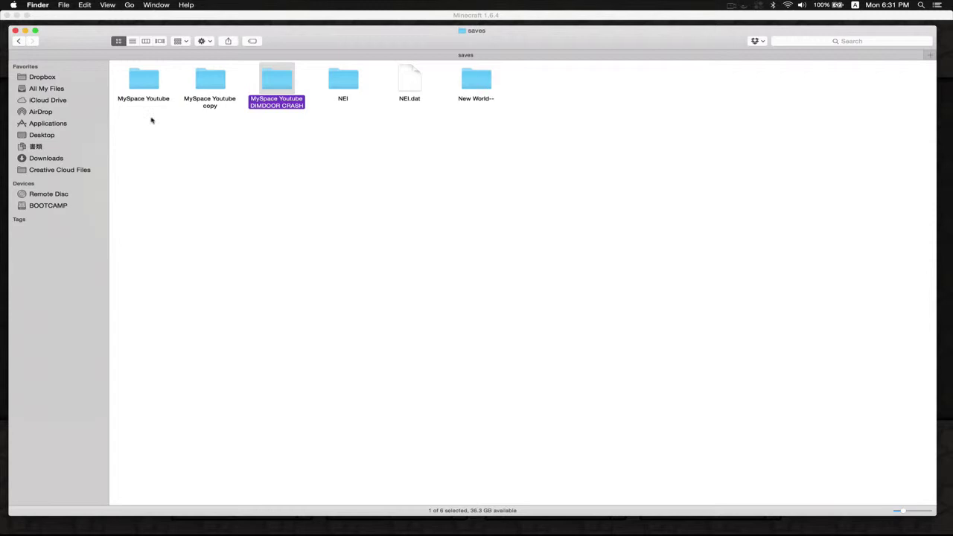
- Switch back to Minecraft, reload the world list and check the DIMDOOR CRASH backup against the original MySpace Youtube world
{"action": "left_click", "coordinate": [134, 84]}
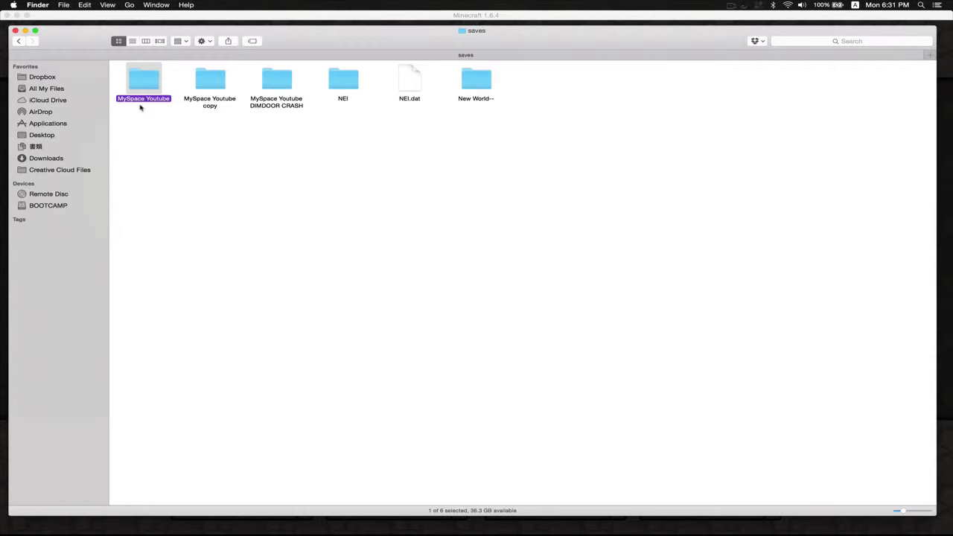
{"action": "mouse_move", "coordinate": [565, 524]}
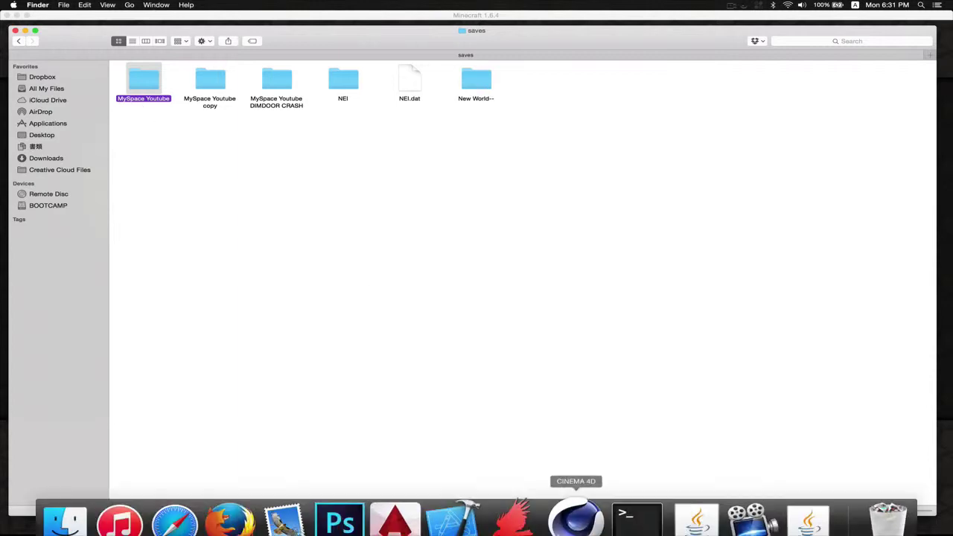
{"action": "left_click", "coordinate": [731, 506]}
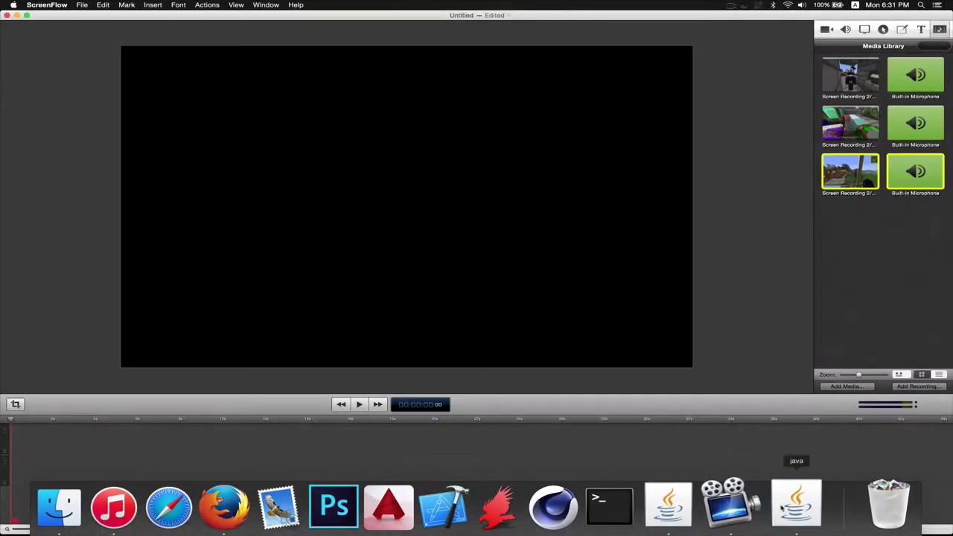
{"action": "left_click", "coordinate": [795, 506]}
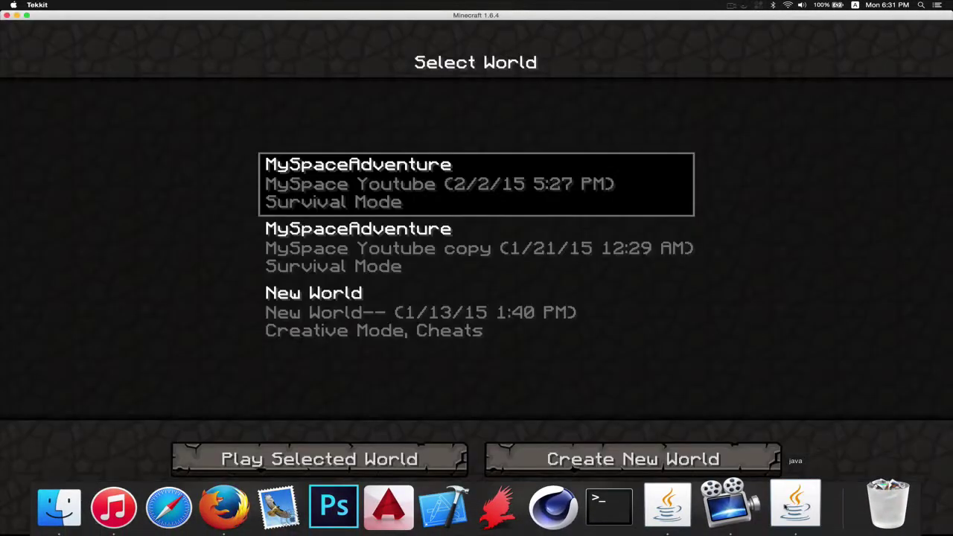
{"action": "left_click", "coordinate": [400, 248]}
{"action": "left_click", "coordinate": [710, 502]}
{"action": "left_click", "coordinate": [394, 253]}
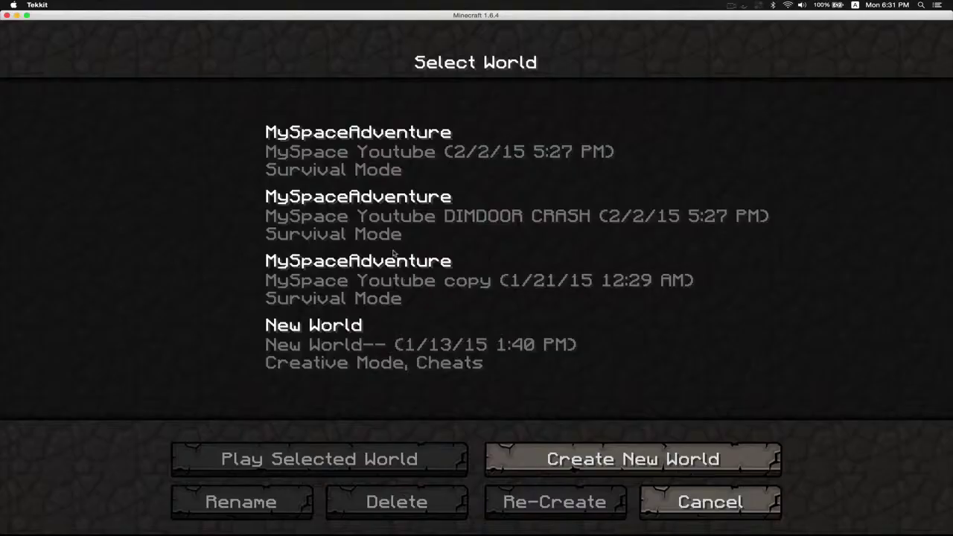
{"action": "left_click", "coordinate": [413, 226]}
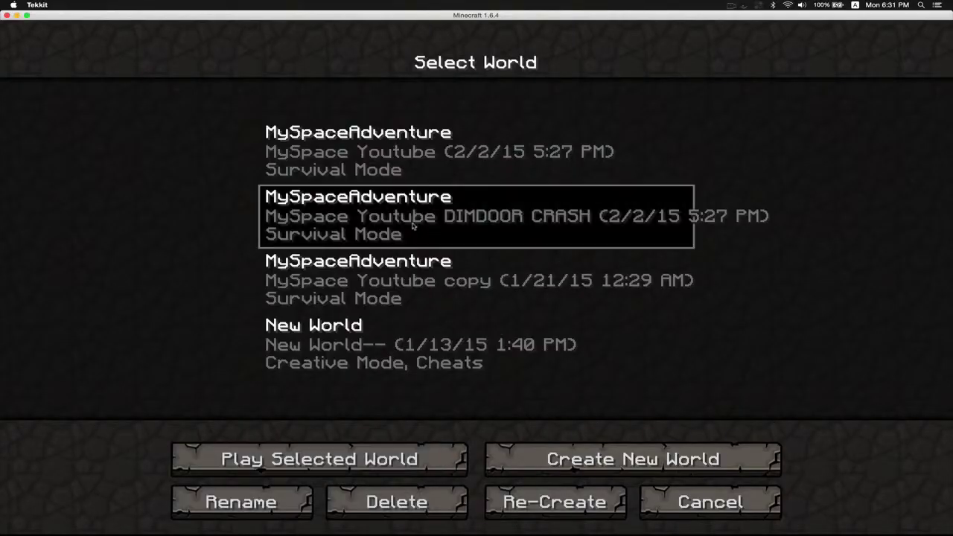
{"action": "left_click", "coordinate": [383, 165]}
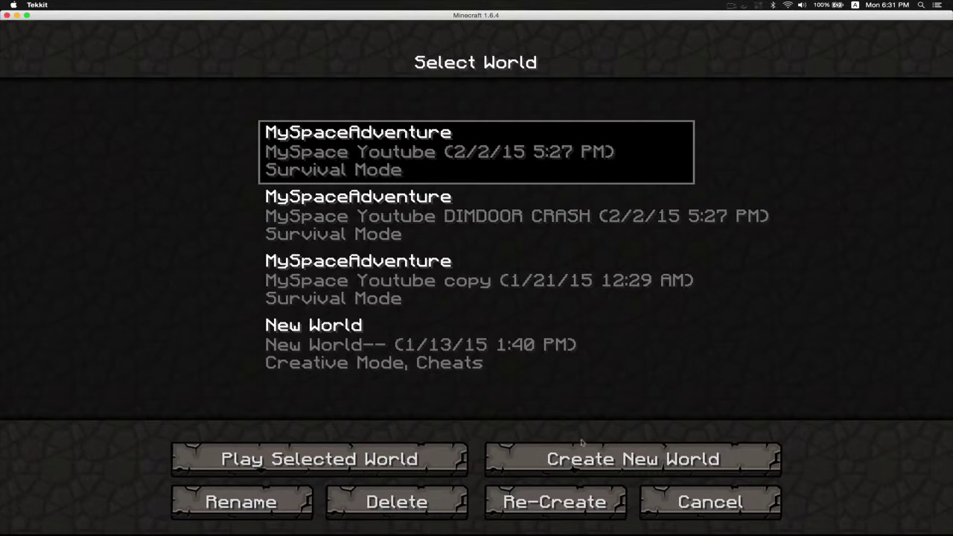
- Switch to Finder and open the original MySpace Youtube world folder
{"action": "left_click", "coordinate": [75, 504]}
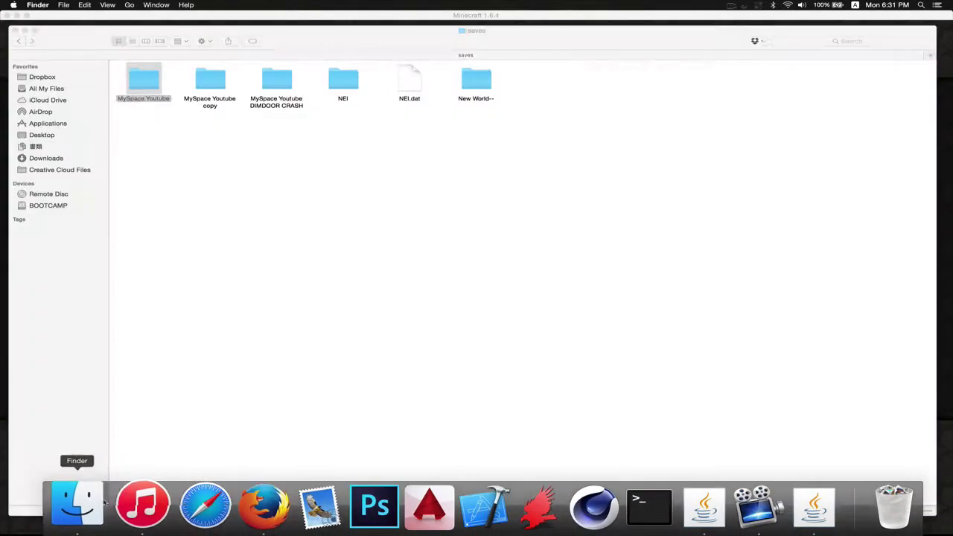
{"action": "double_click", "coordinate": [149, 85]}
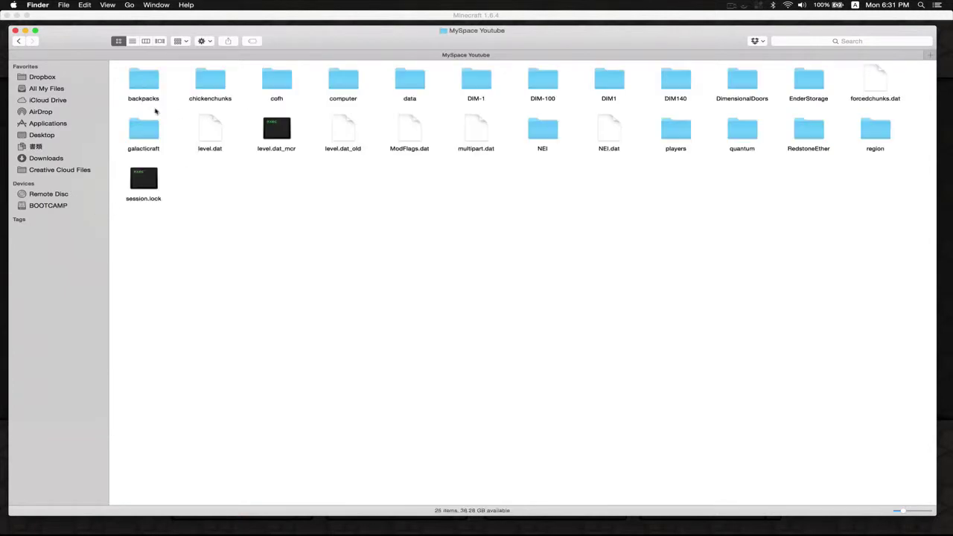
- Look inside the world's players folder, then return to the MySpace Youtube folder
{"action": "double_click", "coordinate": [668, 130]}
{"action": "left_click", "coordinate": [140, 89]}
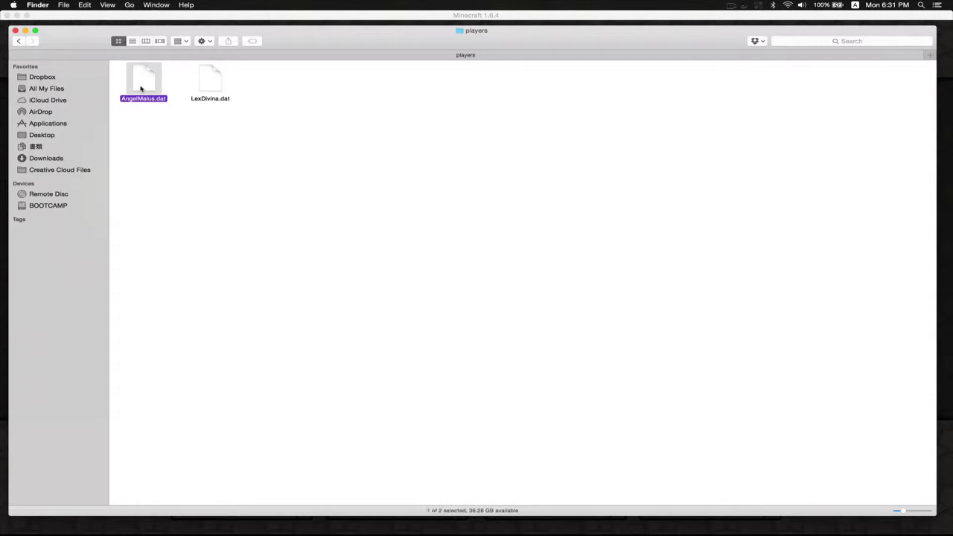
{"action": "left_click", "coordinate": [19, 41]}
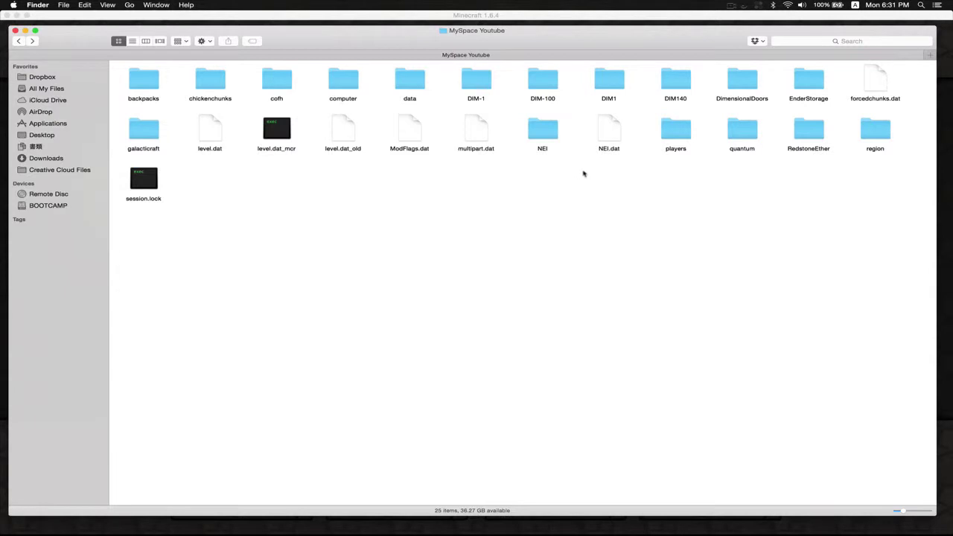
- Open the DimensionalDoors folder, look through its pocket dimension folders and return to the world folder
{"action": "left_click", "coordinate": [741, 84]}
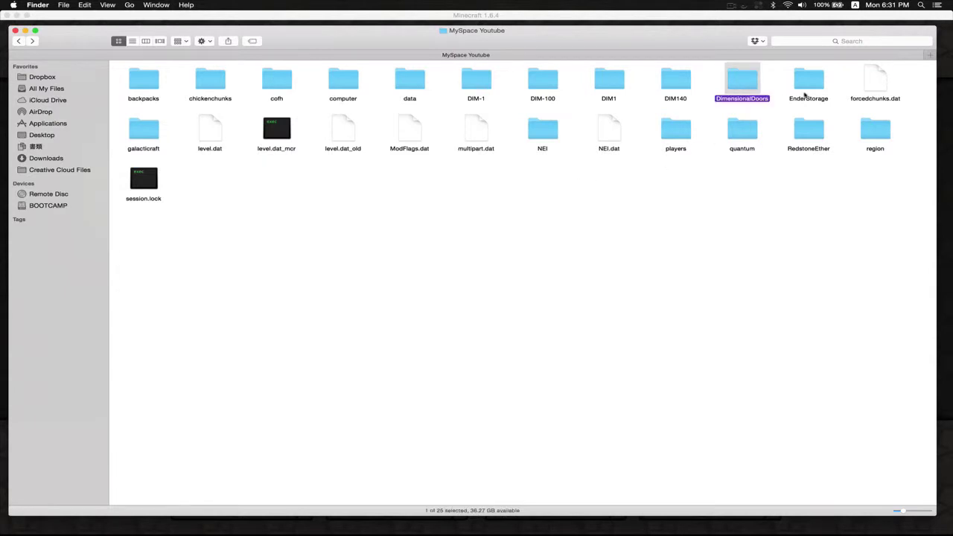
{"action": "double_click", "coordinate": [737, 83]}
{"action": "scroll", "coordinate": [413, 186], "scroll_direction": "down", "scroll_amount": 15}
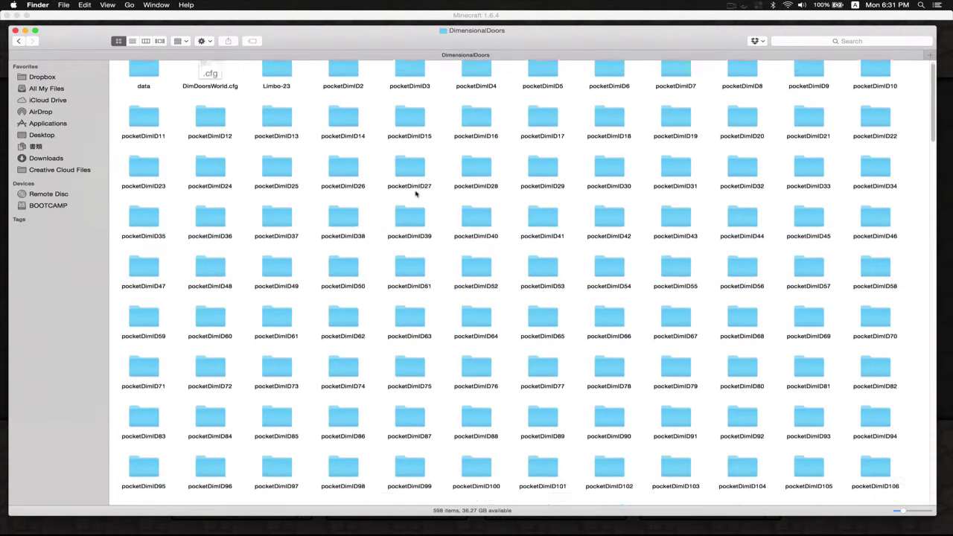
{"action": "scroll", "coordinate": [416, 193], "scroll_direction": "down", "scroll_amount": 10}
{"action": "scroll", "coordinate": [415, 193], "scroll_direction": "up", "scroll_amount": 20}
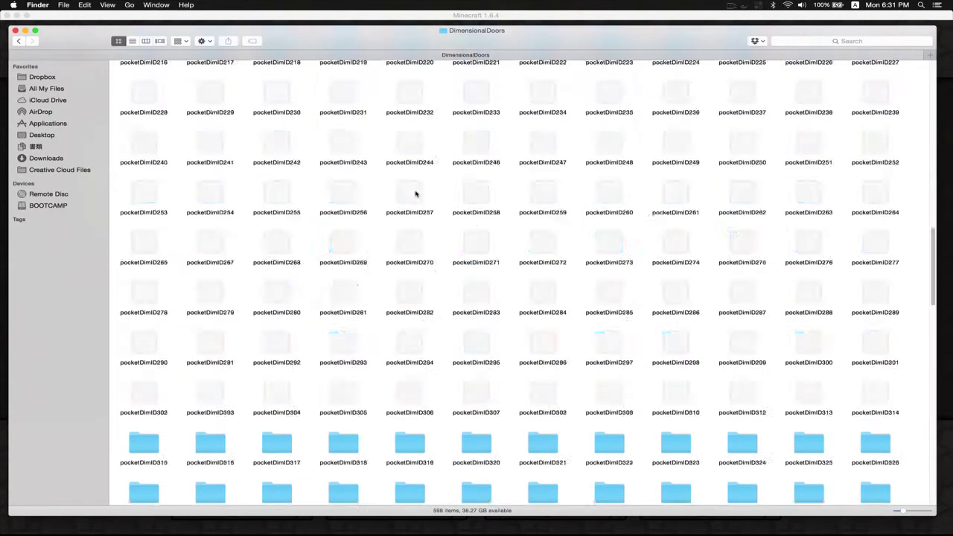
{"action": "scroll", "coordinate": [415, 193], "scroll_direction": "down", "scroll_amount": 20}
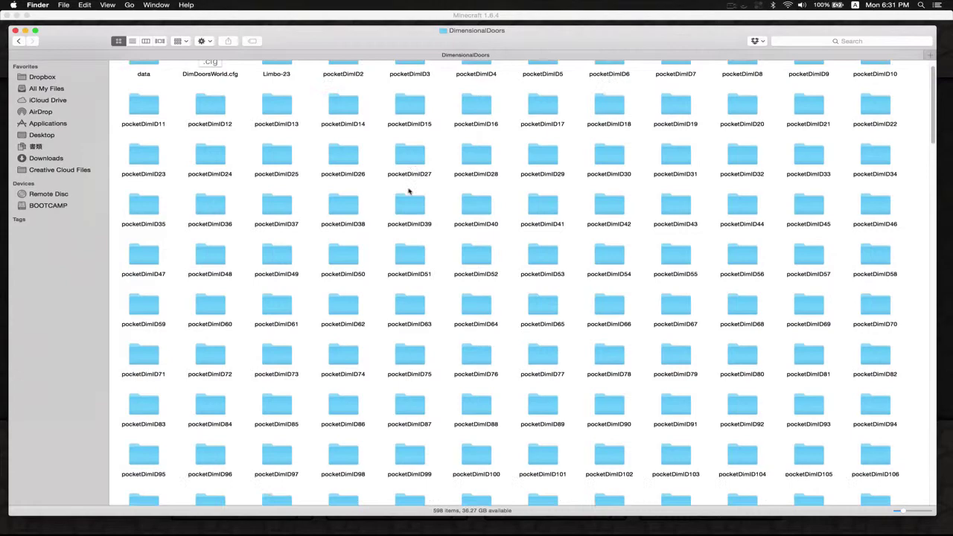
{"action": "scroll", "coordinate": [408, 191], "scroll_direction": "up", "scroll_amount": 20}
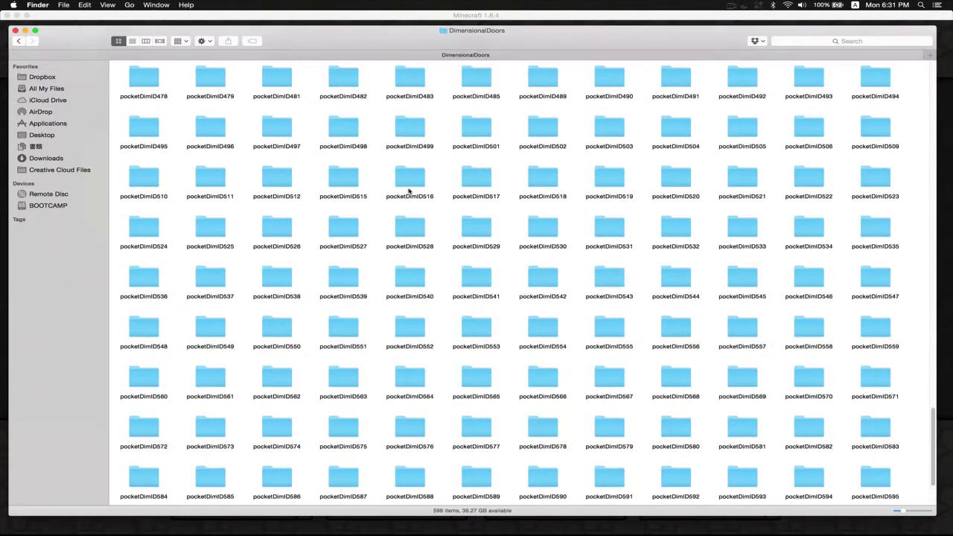
{"action": "left_click", "coordinate": [19, 41]}
- Rename the DimensionalDoors folder as DimensionalDoors1
{"action": "left_click", "coordinate": [739, 74]}
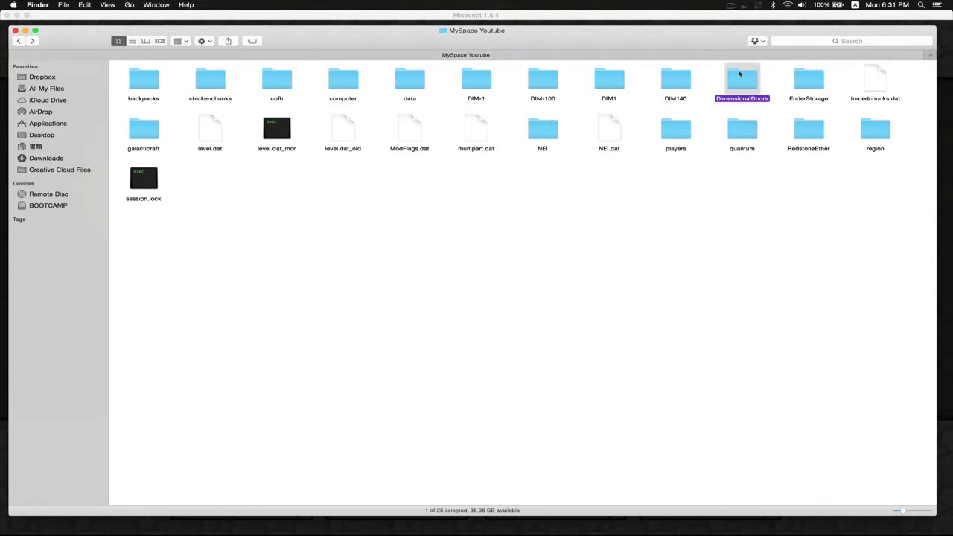
{"action": "right_click", "coordinate": [739, 74]}
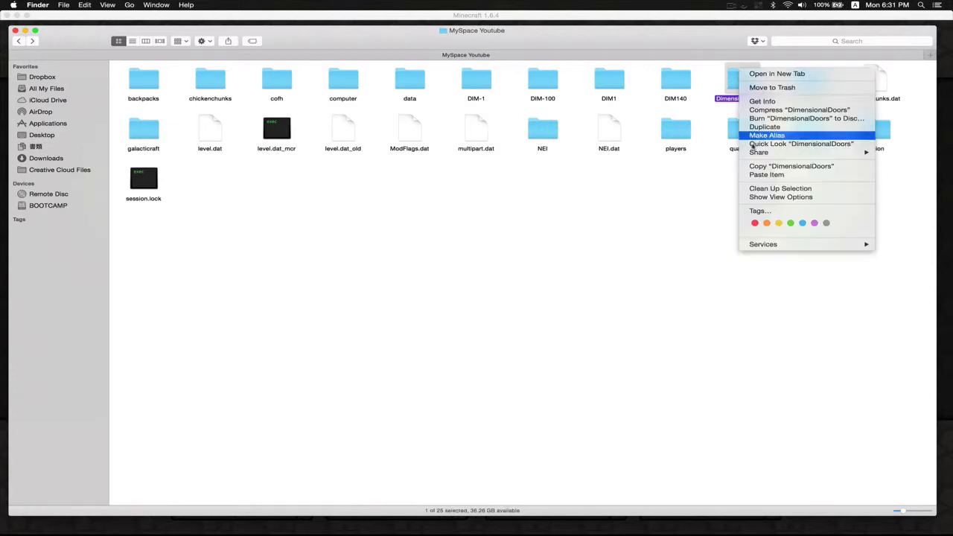
{"action": "left_click", "coordinate": [681, 208]}
{"action": "key", "text": "Return"}
{"action": "key", "text": "Right"}
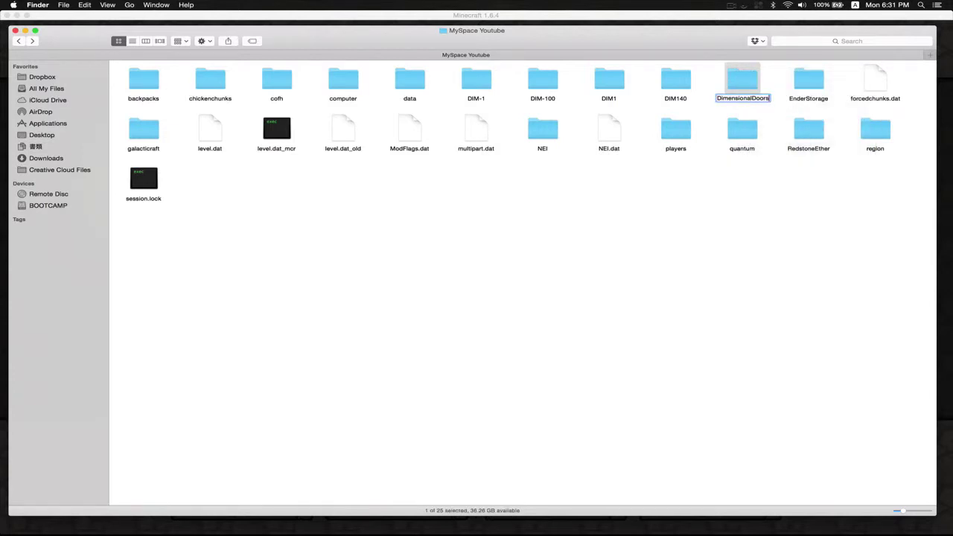
{"action": "type", "text": "1"}
{"action": "key", "text": "Return"}
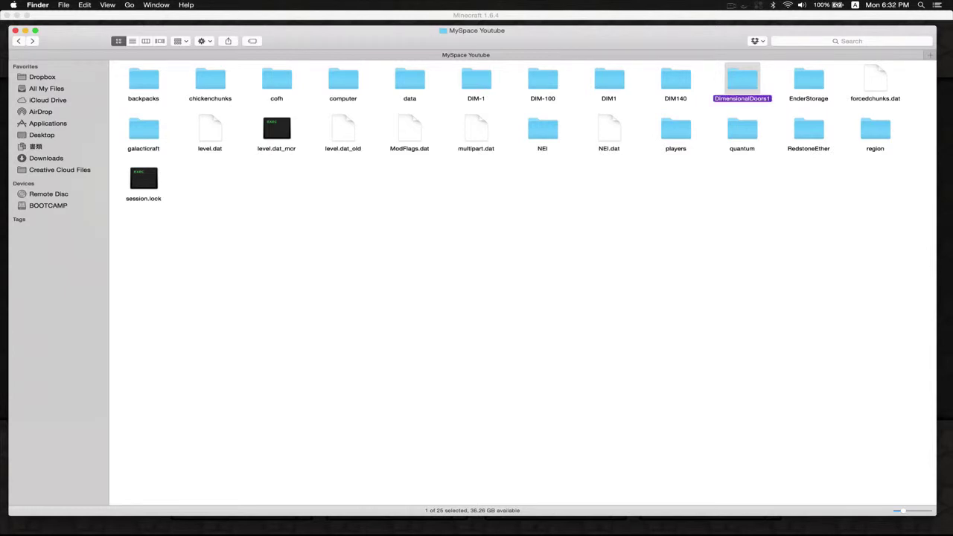
- Open DimDoorsWorld.cfg from the DimensionalDoors1 folder, examine its rift gateway and rift cluster blacklist settings, and close it
{"action": "mouse_move", "coordinate": [734, 506]}
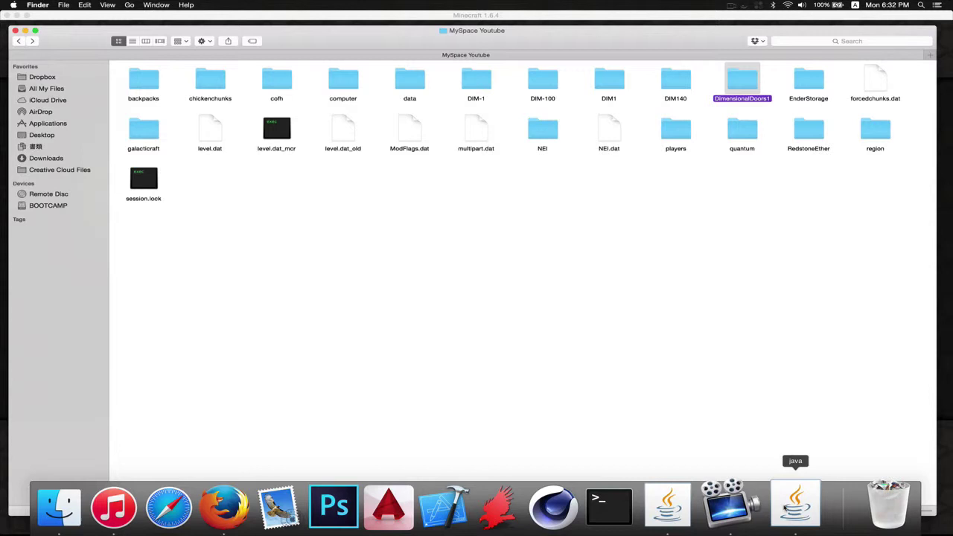
{"action": "double_click", "coordinate": [748, 80]}
{"action": "left_click", "coordinate": [217, 87]}
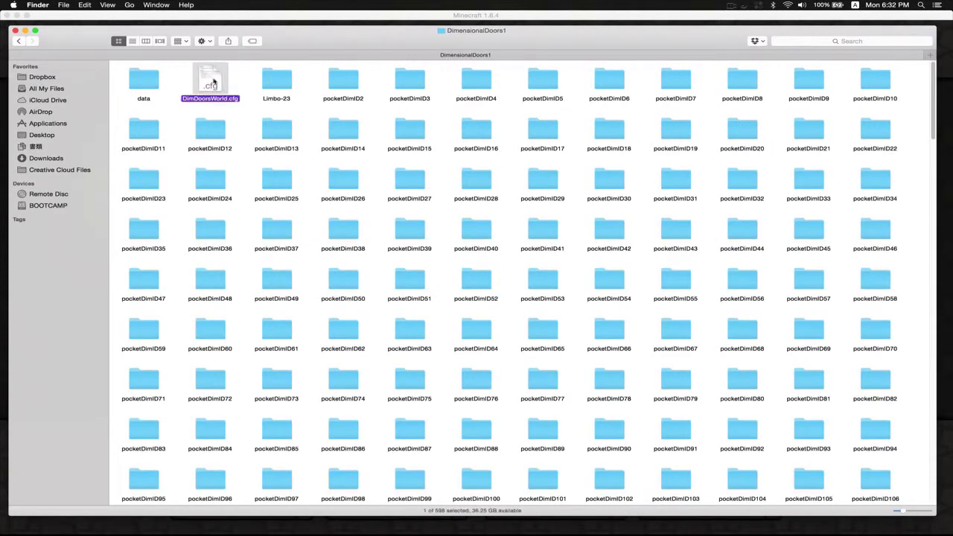
{"action": "double_click", "coordinate": [214, 82]}
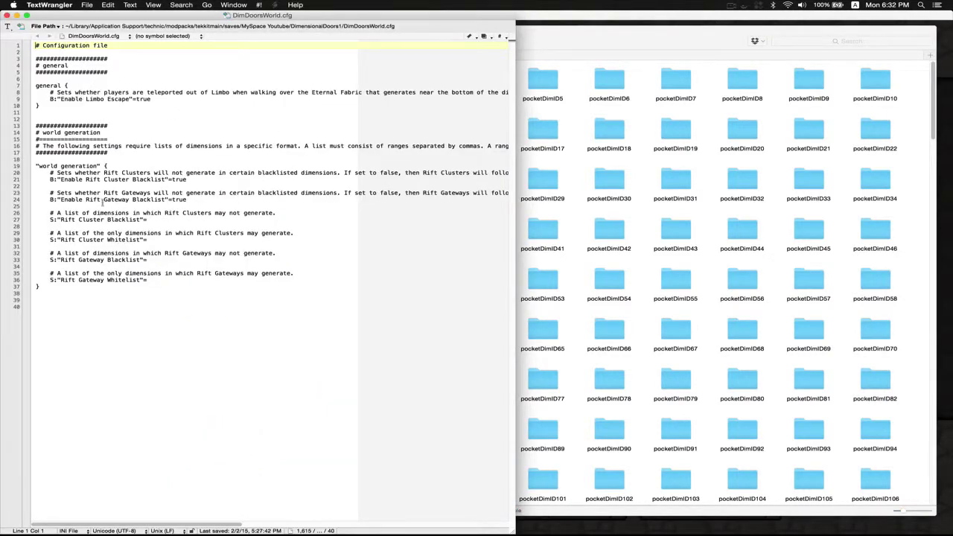
{"action": "left_click_drag", "start_coordinate": [63, 200], "coordinate": [171, 199]}
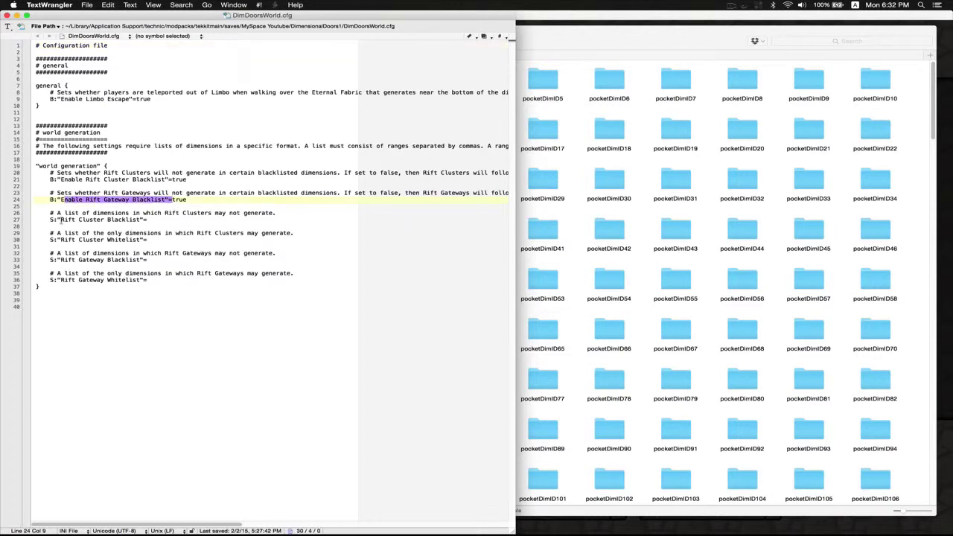
{"action": "left_click_drag", "start_coordinate": [60, 219], "coordinate": [140, 220]}
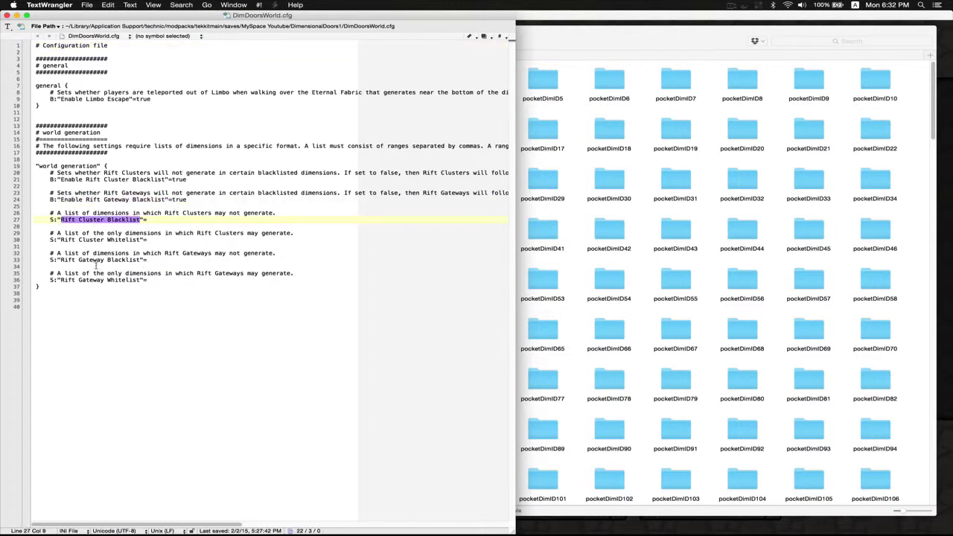
{"action": "left_click_drag", "start_coordinate": [148, 220], "coordinate": [149, 211]}
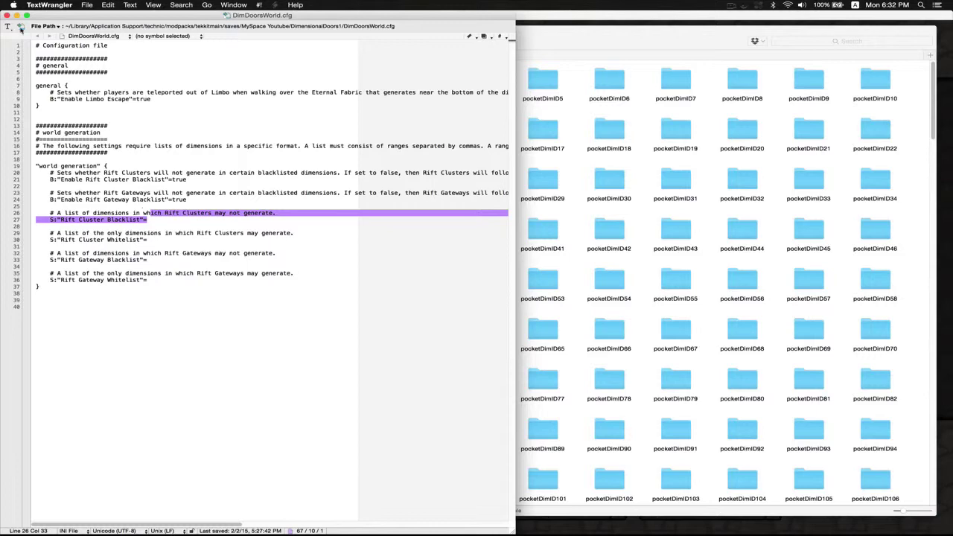
{"action": "left_click", "coordinate": [7, 15]}
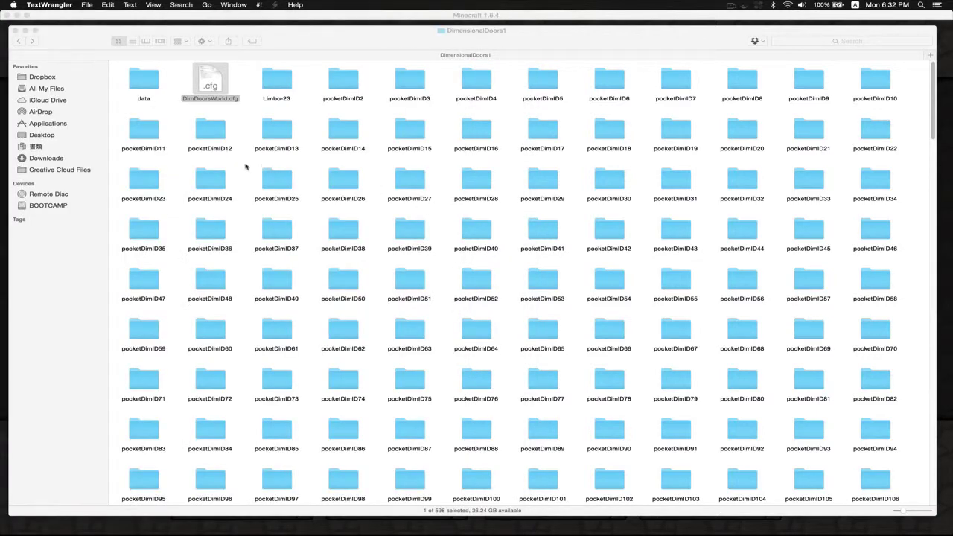
- Open dim_23.txt from the data folder inside DimensionalDoors1, read its dimension properties and close it
{"action": "double_click", "coordinate": [154, 91]}
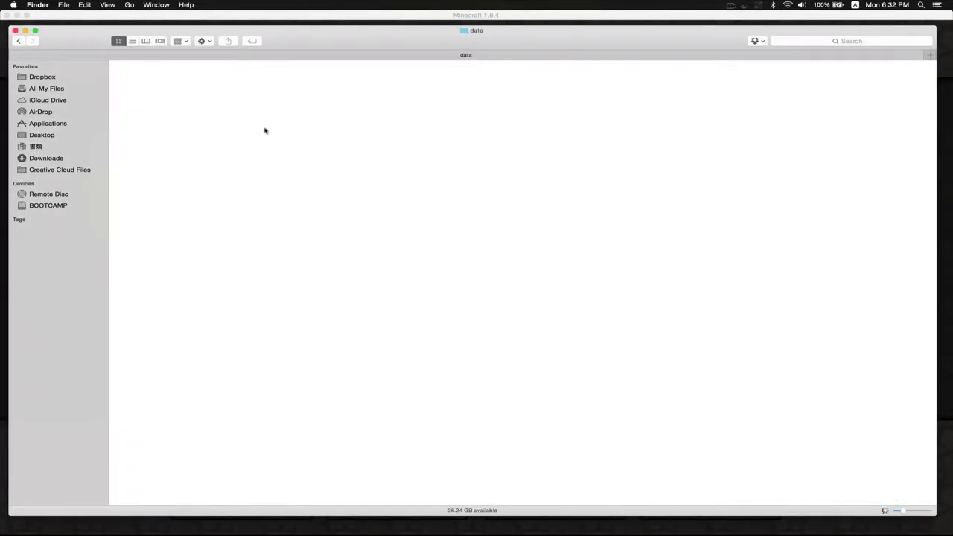
{"action": "left_click", "coordinate": [215, 79]}
{"action": "left_click", "coordinate": [270, 79]}
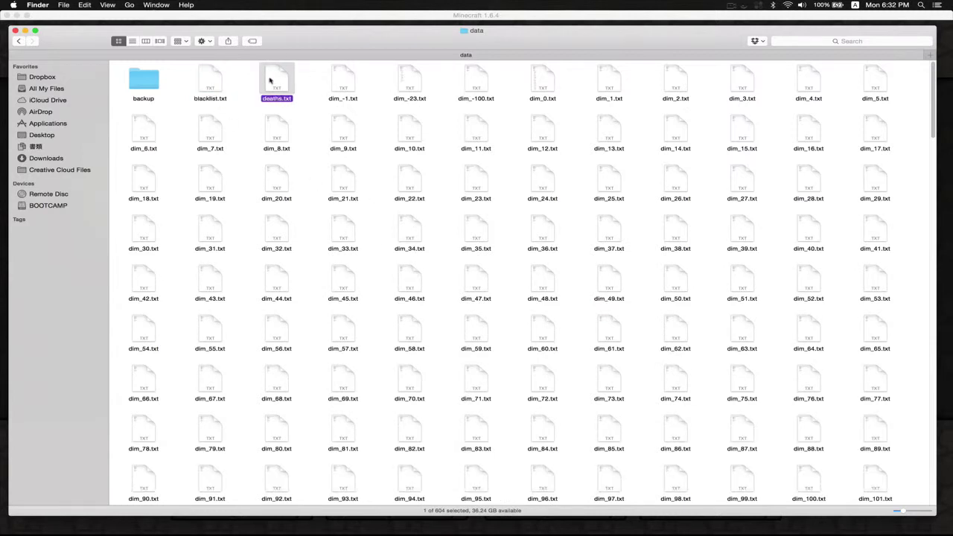
{"action": "double_click", "coordinate": [480, 185]}
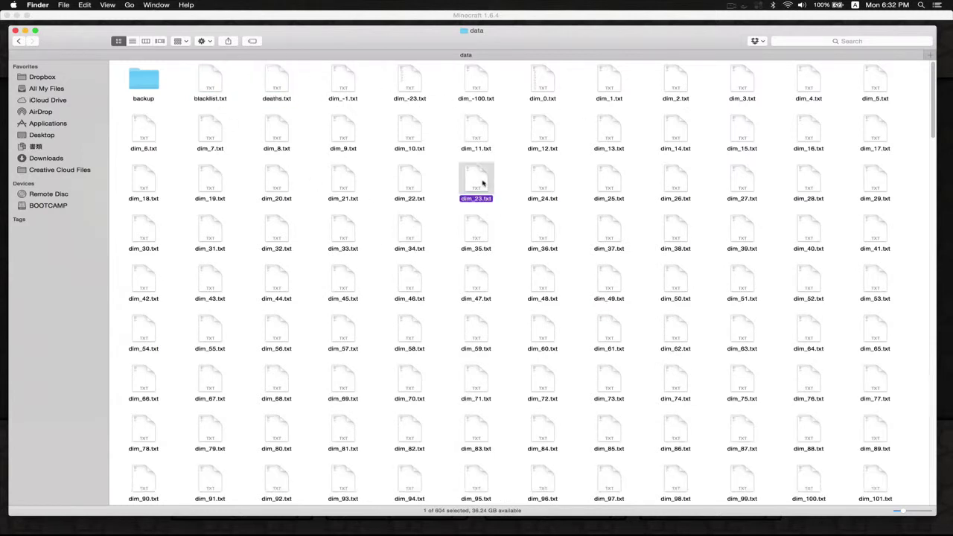
{"action": "left_click_drag", "start_coordinate": [132, 180], "coordinate": [153, 246]}
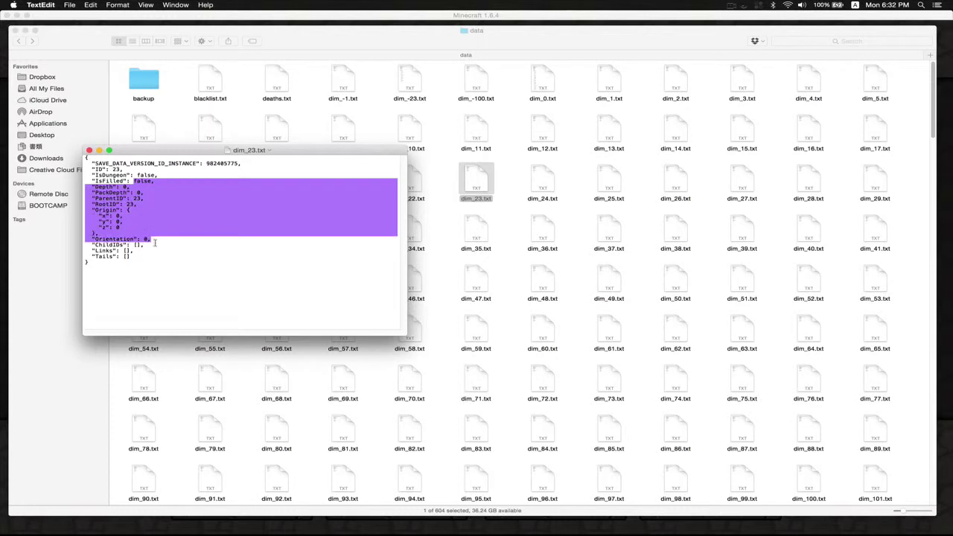
{"action": "left_click", "coordinate": [153, 245]}
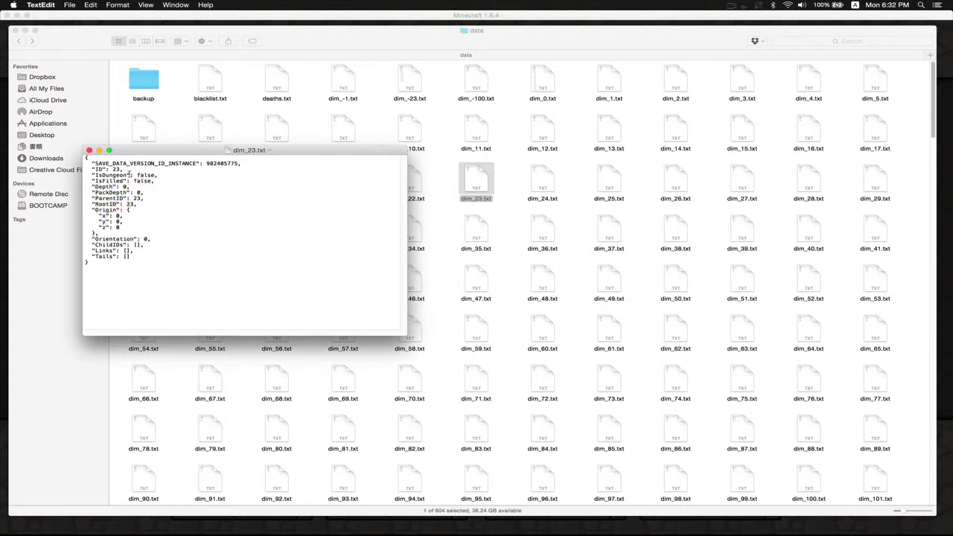
{"action": "left_click_drag", "start_coordinate": [129, 170], "coordinate": [176, 261]}
{"action": "left_click", "coordinate": [177, 268]}
{"action": "left_click_drag", "start_coordinate": [118, 177], "coordinate": [88, 204]}
{"action": "left_click", "coordinate": [161, 215]}
{"action": "left_click", "coordinate": [173, 229]}
{"action": "left_click", "coordinate": [89, 150]}
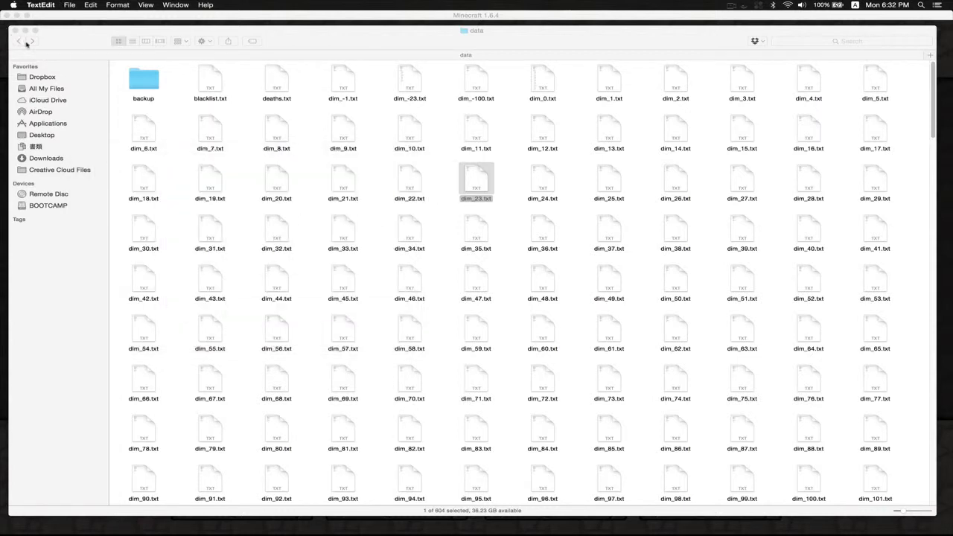
- Open dim_619.txt in the data folder, examine its links and properties, close it and return to the MySpace Youtube folder
{"action": "left_click", "coordinate": [675, 296]}
{"action": "scroll", "coordinate": [662, 301], "scroll_direction": "down", "scroll_amount": 20}
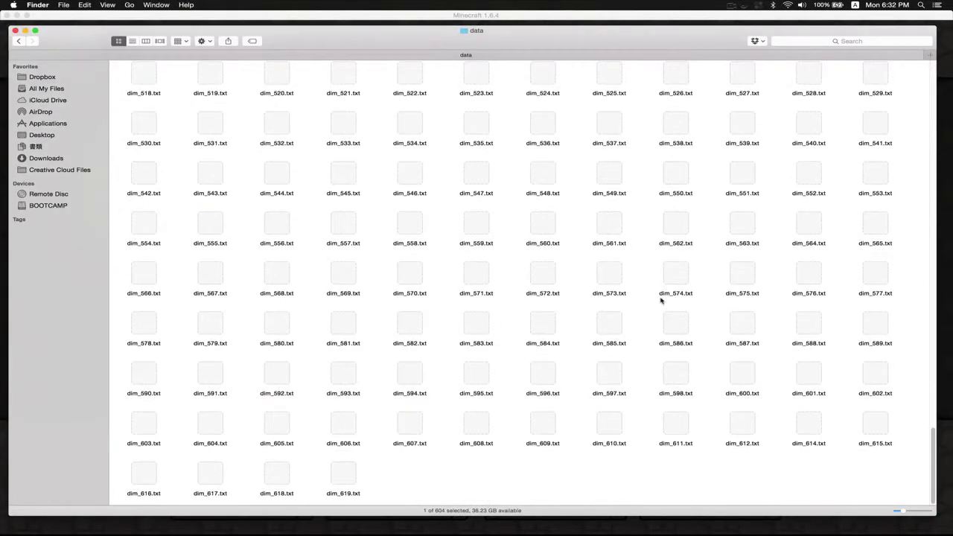
{"action": "double_click", "coordinate": [340, 475]}
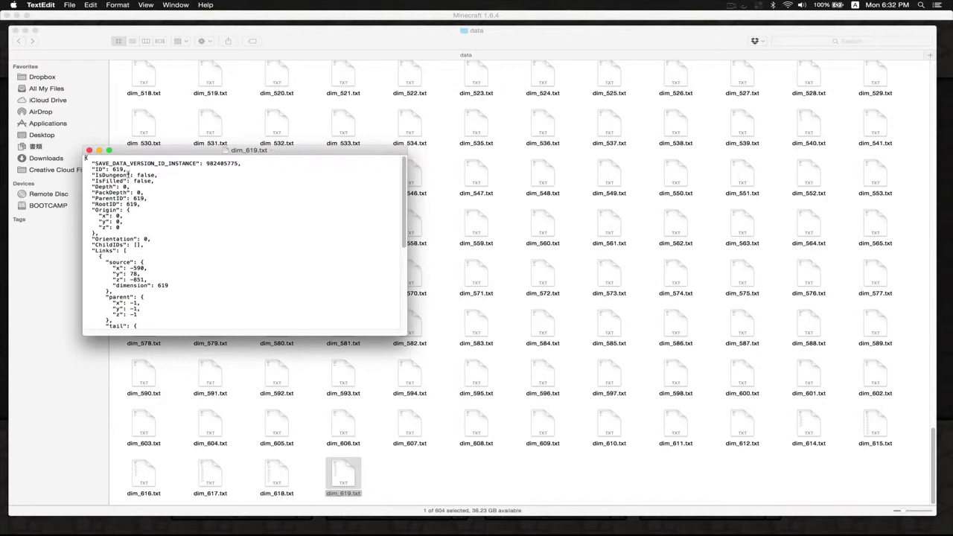
{"action": "left_click_drag", "start_coordinate": [128, 173], "coordinate": [200, 258]}
{"action": "scroll", "coordinate": [191, 267], "scroll_direction": "down", "scroll_amount": 2}
{"action": "scroll", "coordinate": [197, 272], "scroll_direction": "down", "scroll_amount": 5}
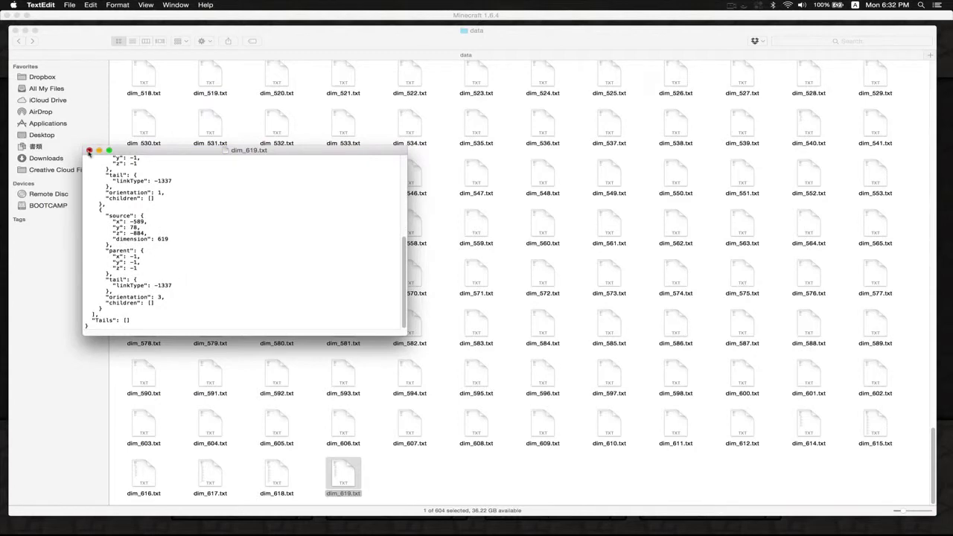
{"action": "left_click", "coordinate": [89, 150]}
{"action": "left_click", "coordinate": [18, 40]}
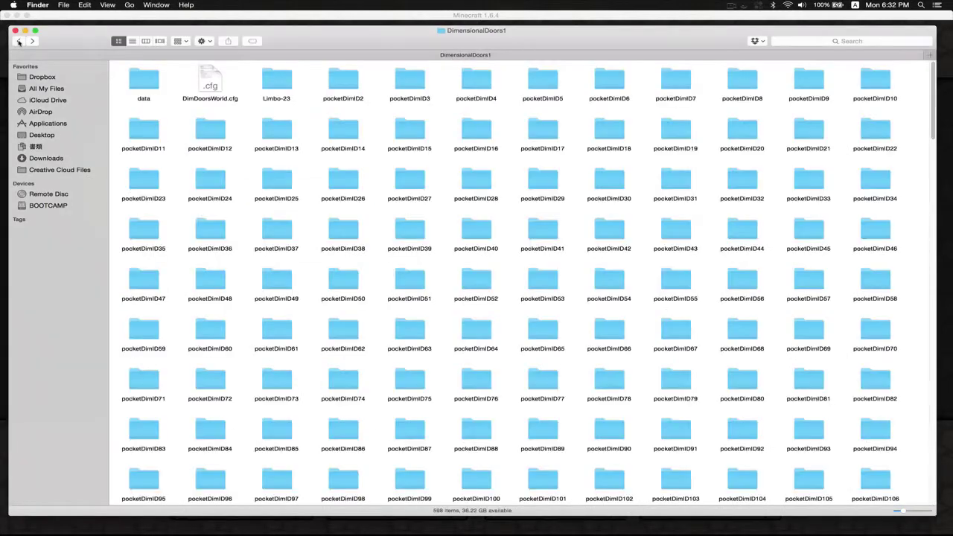
{"action": "left_click", "coordinate": [18, 41]}
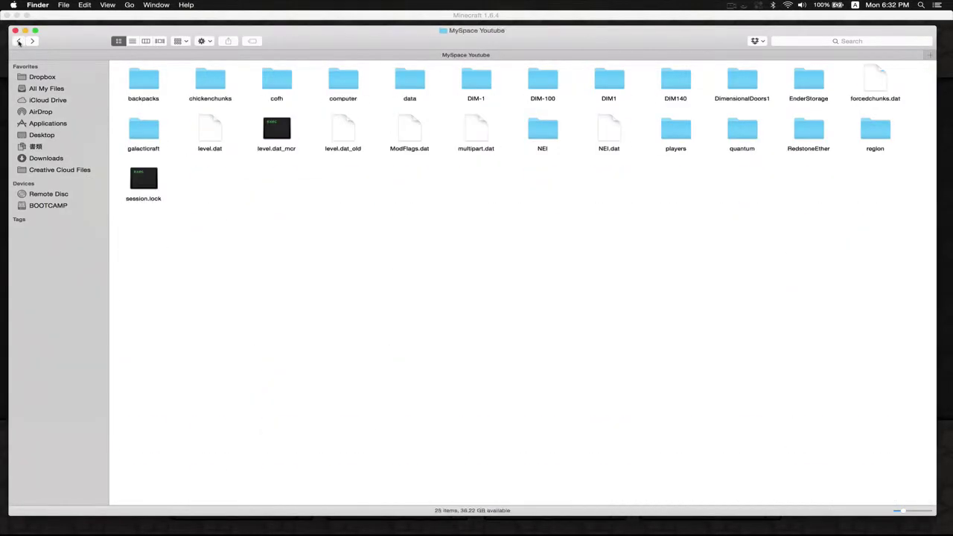
- Switch to Minecraft and load the MySpace Youtube world
{"action": "left_click", "coordinate": [751, 95]}
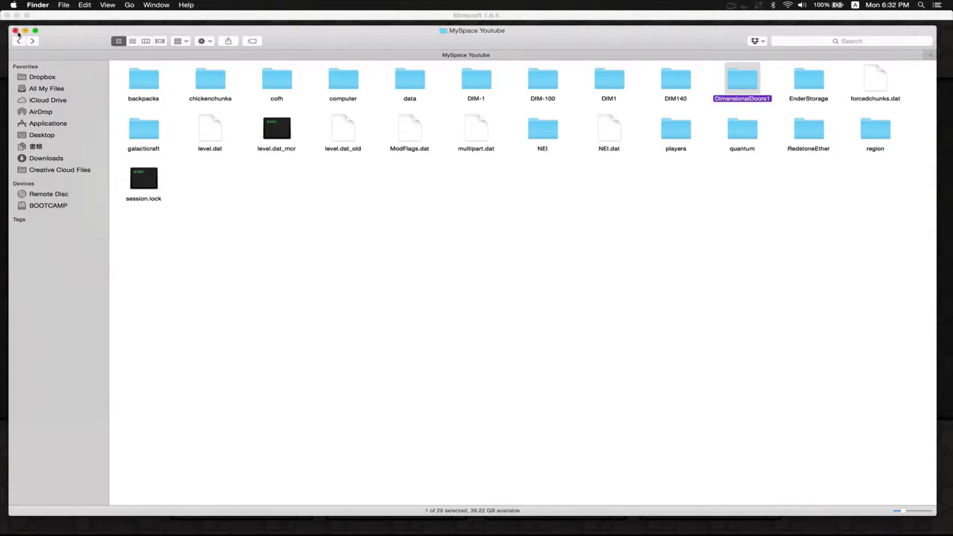
{"action": "left_click", "coordinate": [53, 23]}
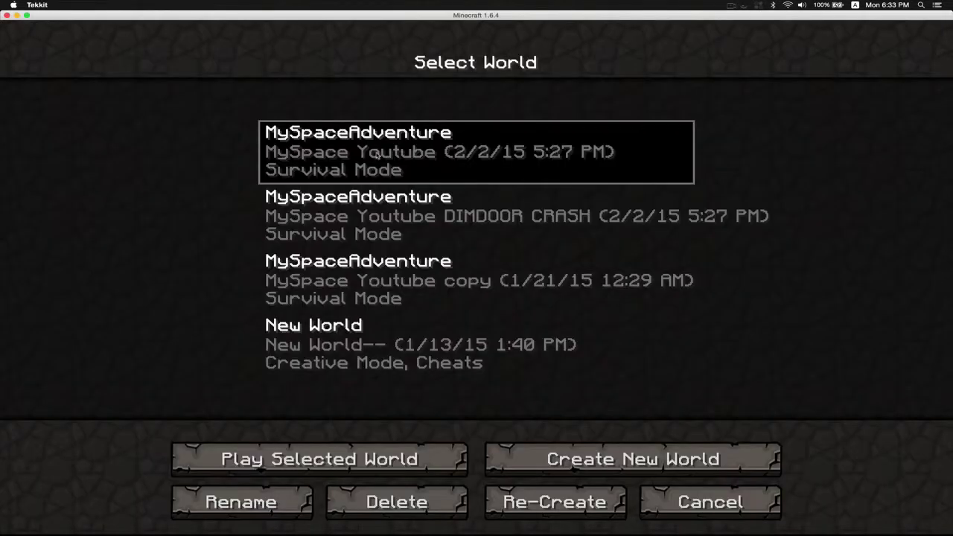
{"action": "left_click", "coordinate": [296, 451]}
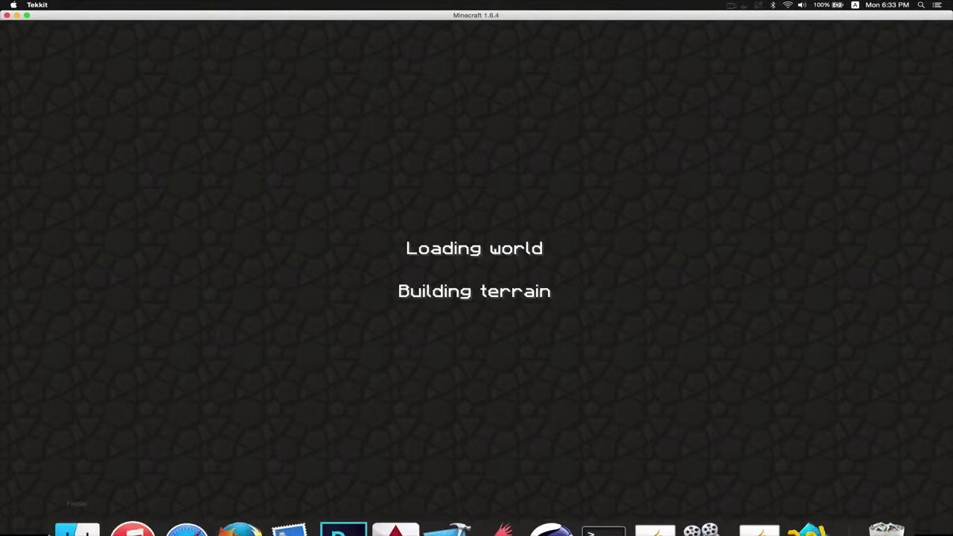
- Switch back to Finder, shrink the MySpace Youtube folder window and place it over the middle of the game
{"action": "left_click", "coordinate": [69, 505]}
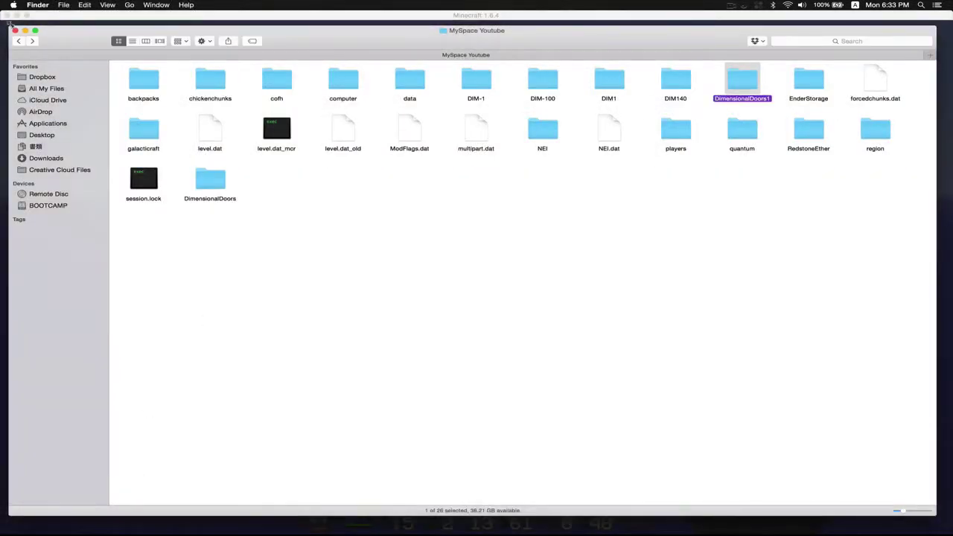
{"action": "left_click_drag", "start_coordinate": [9, 25], "coordinate": [365, 280]}
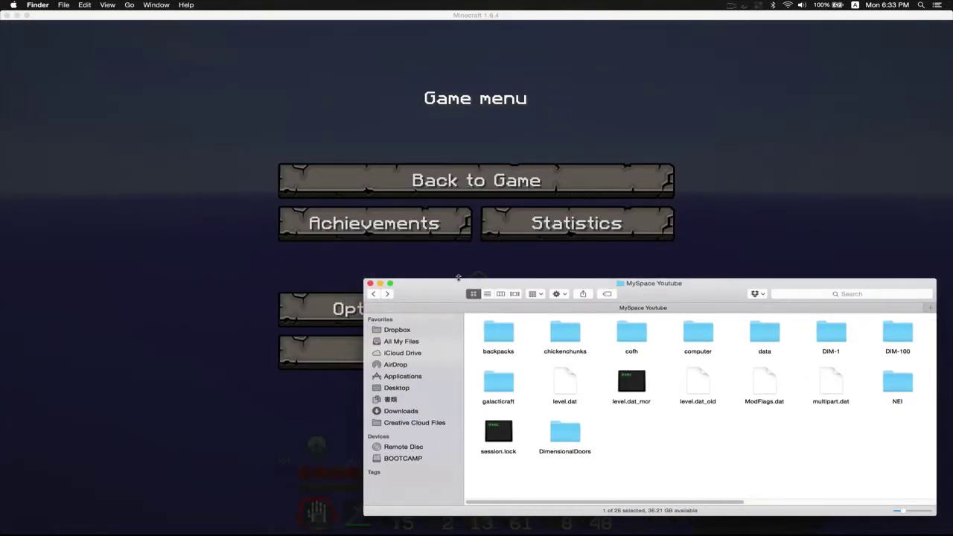
{"action": "left_click_drag", "start_coordinate": [422, 292], "coordinate": [189, 181]}
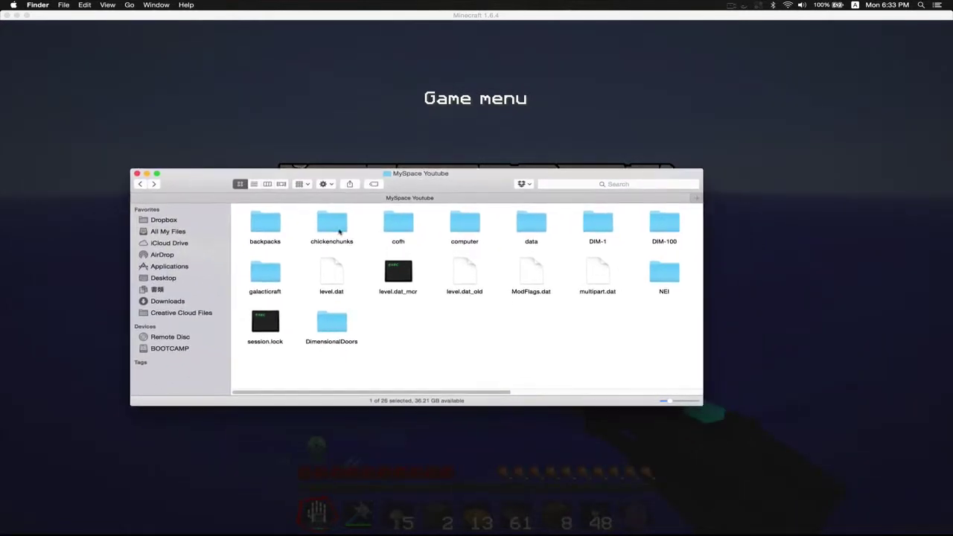
- Widen the MySpace Youtube folder window, examine the new DimensionalDoors folder alongside DimensionalDoors1, and close the window
{"action": "left_click", "coordinate": [344, 337]}
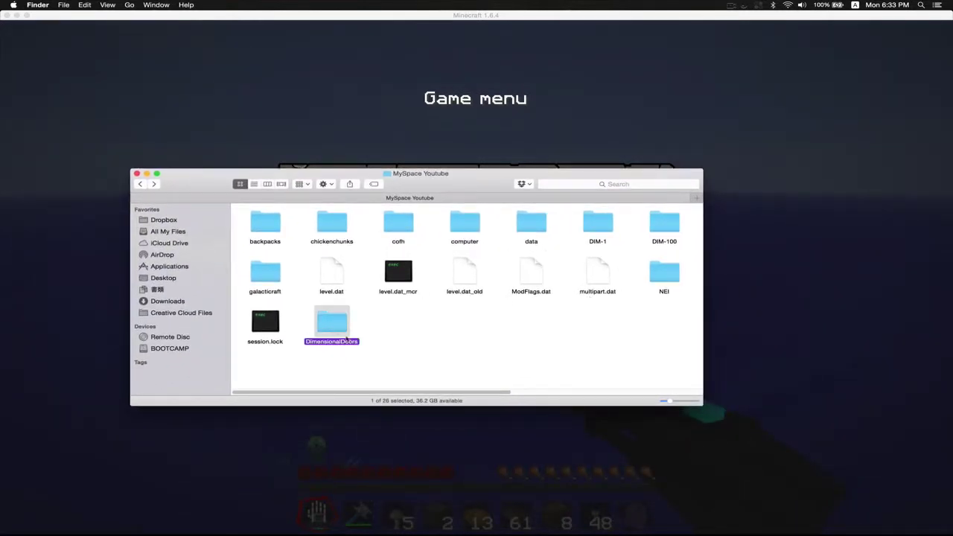
{"action": "left_click", "coordinate": [157, 175]}
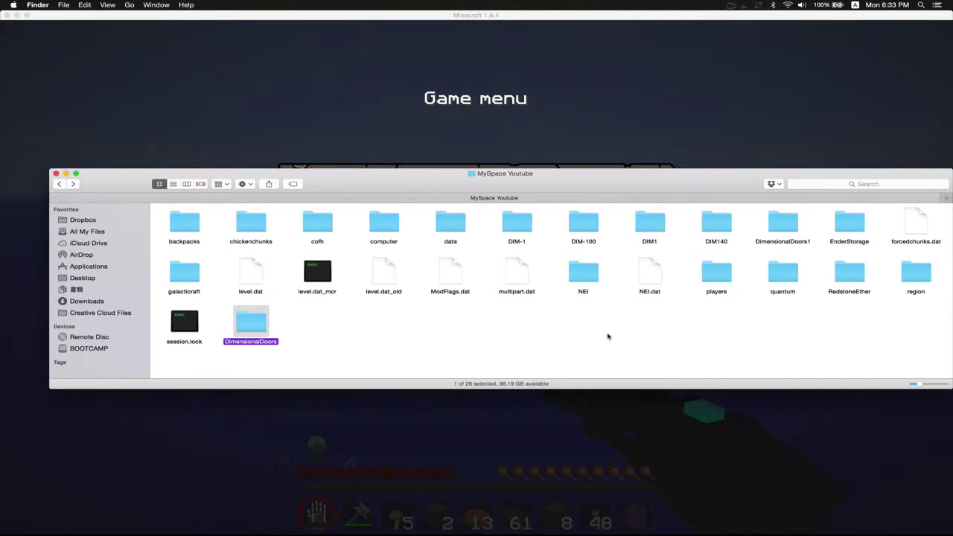
{"action": "left_click", "coordinate": [774, 226]}
{"action": "left_click", "coordinate": [255, 326]}
{"action": "left_click", "coordinate": [55, 174]}
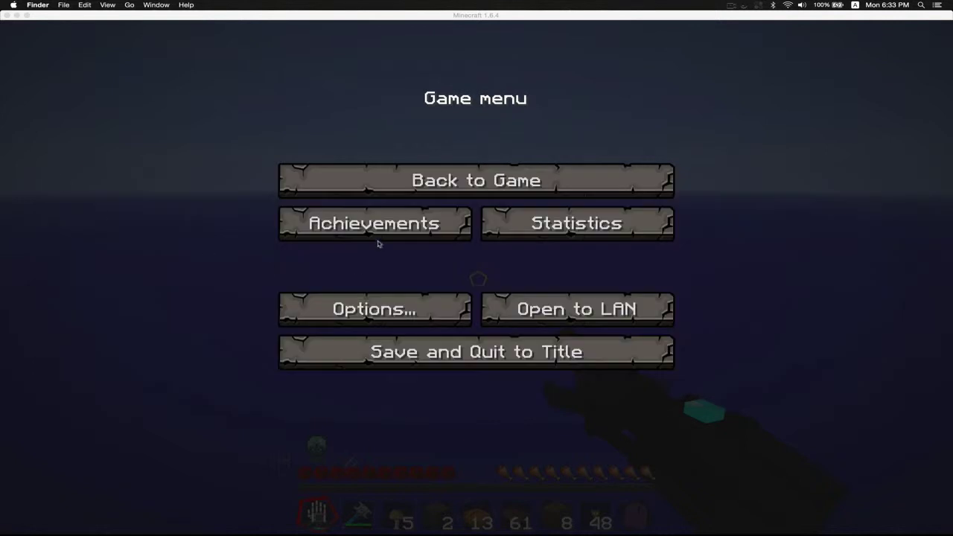
- Switch to Minecraft, resume the game, and open and close the player's inventory to check the loaded world
{"action": "left_click", "coordinate": [359, 184]}
{"action": "left_click", "coordinate": [434, 183]}
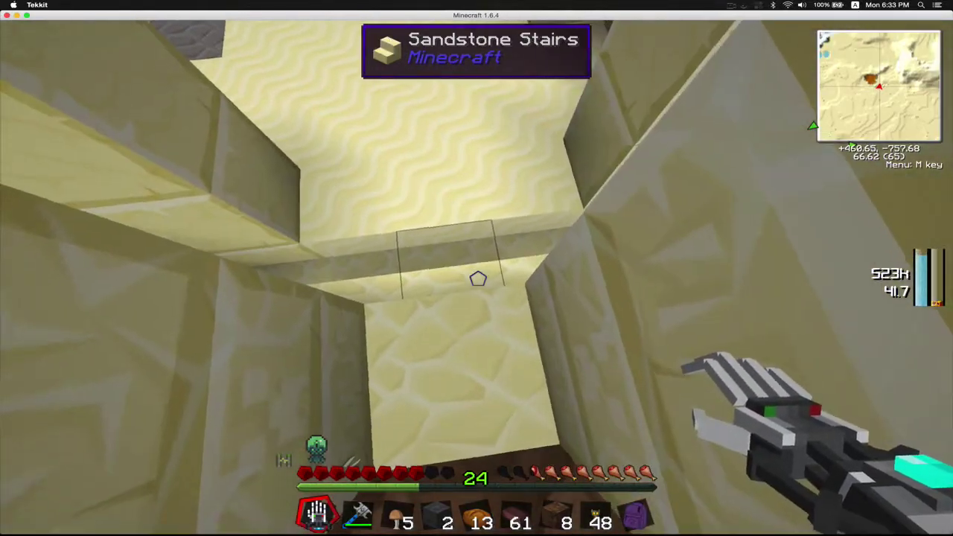
{"action": "key", "text": "e"}
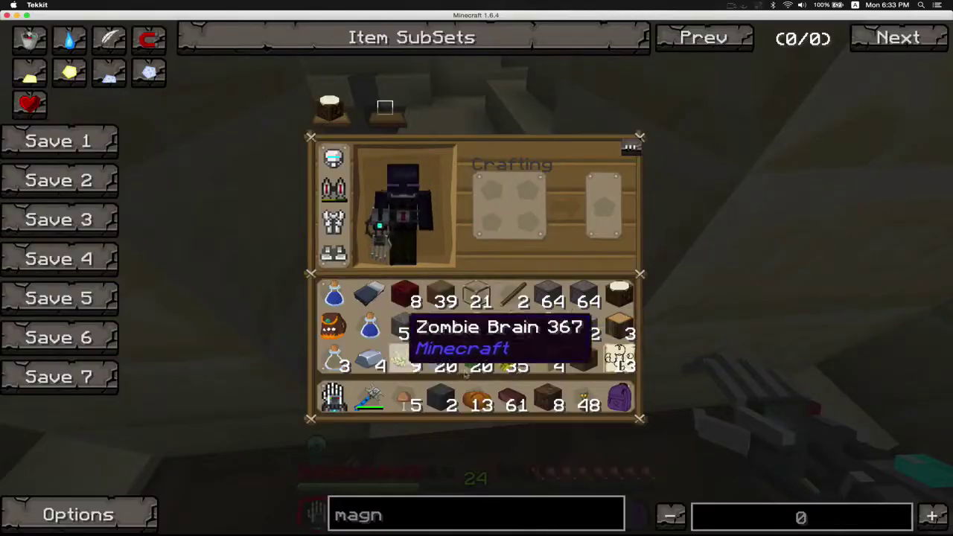
{"action": "key", "text": "e"}
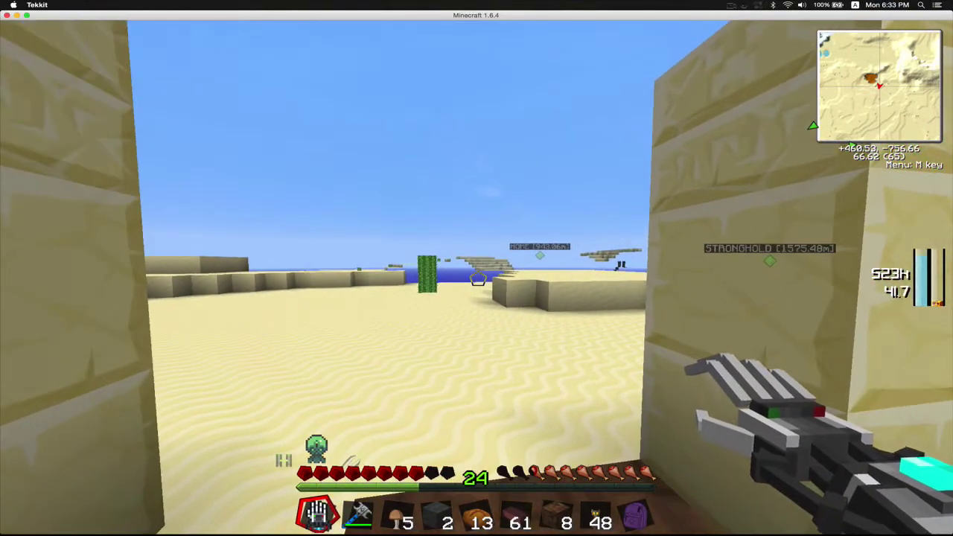
- Pause the game, switch to Finder and go to the ~/Library folder
{"action": "key", "text": "Escape"}
{"action": "mouse_move", "coordinate": [117, 533]}
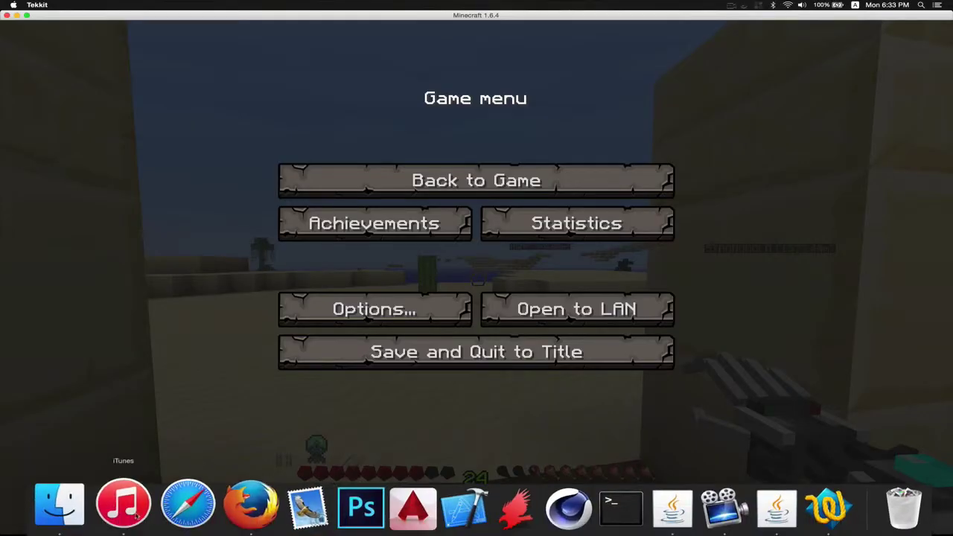
{"action": "left_click", "coordinate": [78, 499]}
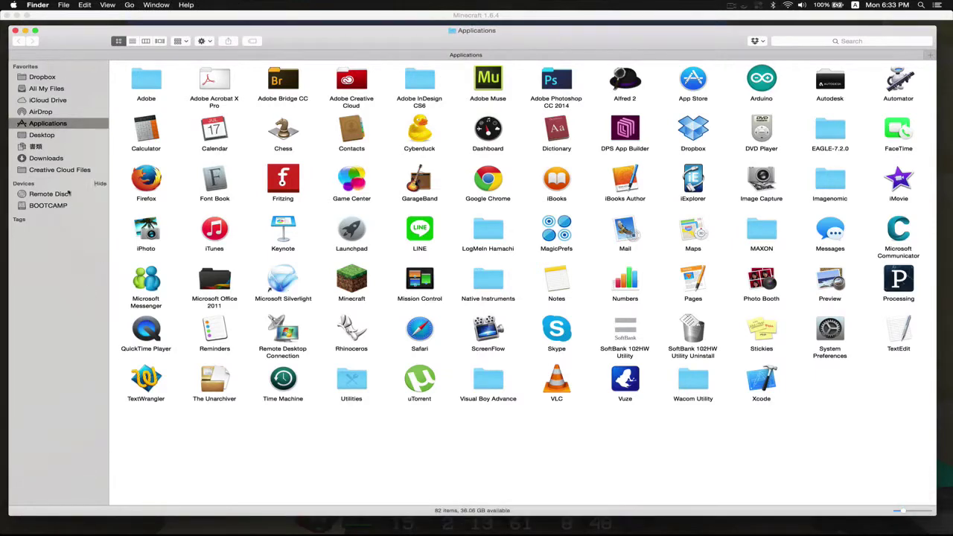
{"action": "left_click", "coordinate": [129, 5]}
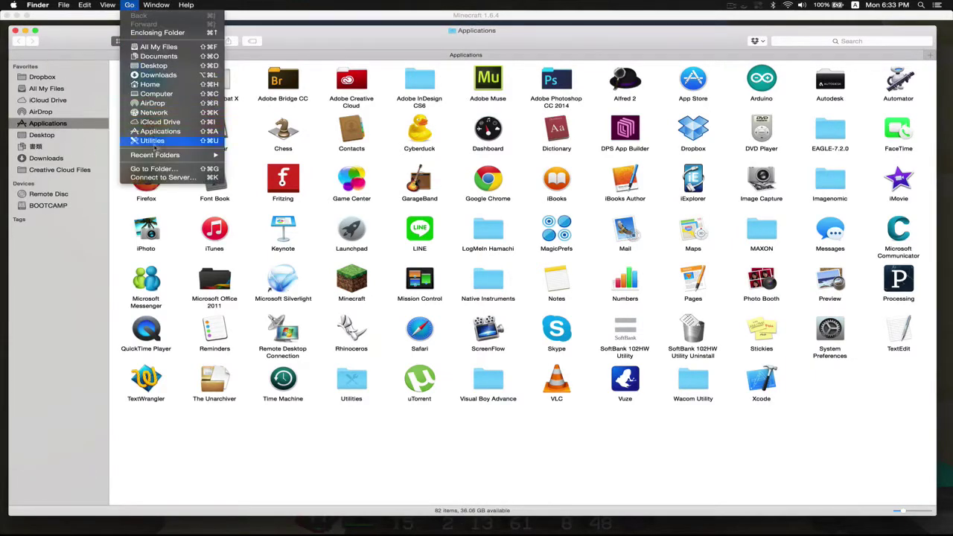
{"action": "left_click", "coordinate": [153, 169]}
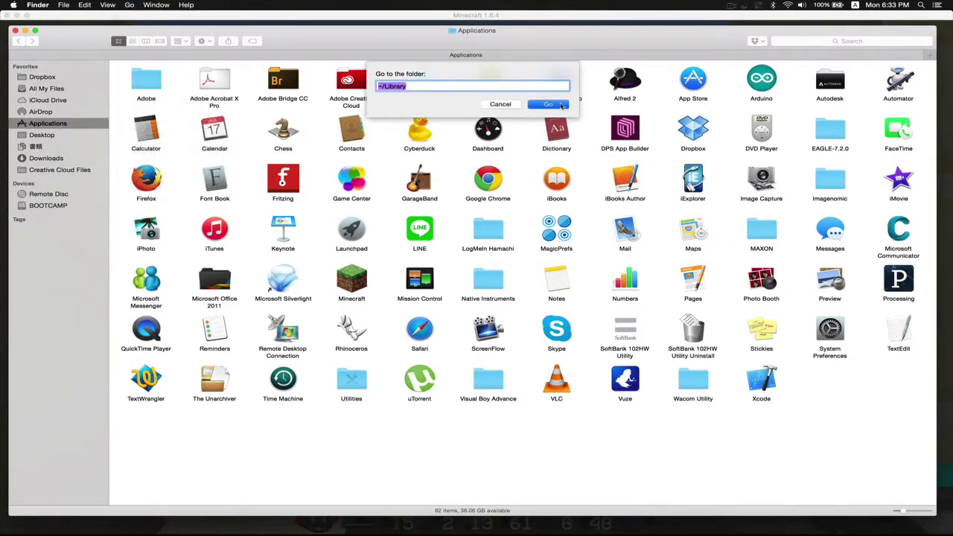
{"action": "key", "text": "Escape"}
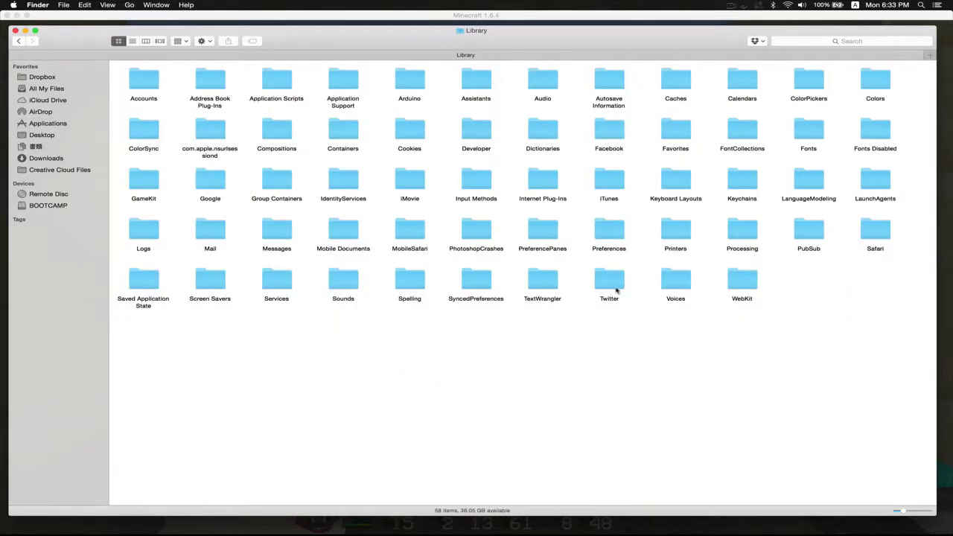
- Open the tekkitmain modpack folder through Application Support, technic and modpacks
{"action": "left_click", "coordinate": [614, 288]}
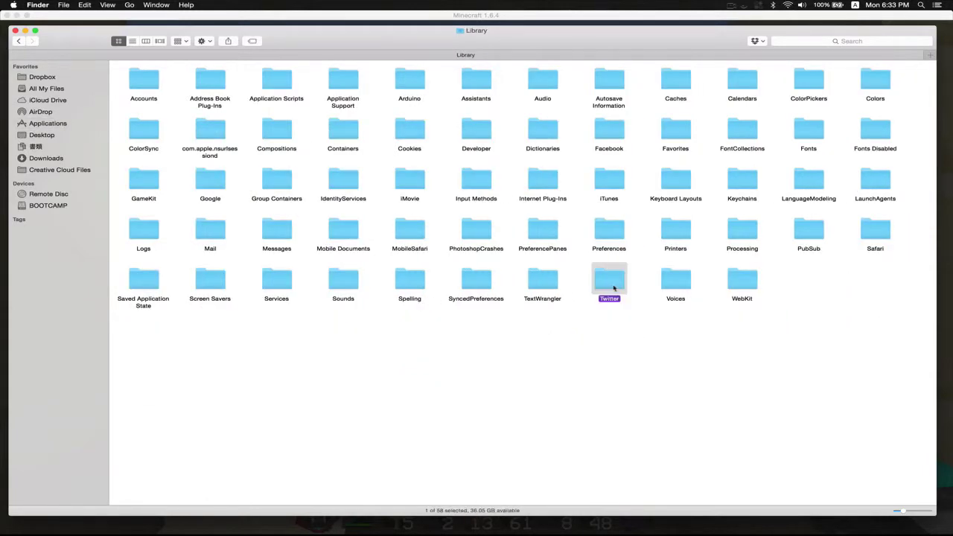
{"action": "double_click", "coordinate": [335, 81]}
{"action": "double_click", "coordinate": [745, 231]}
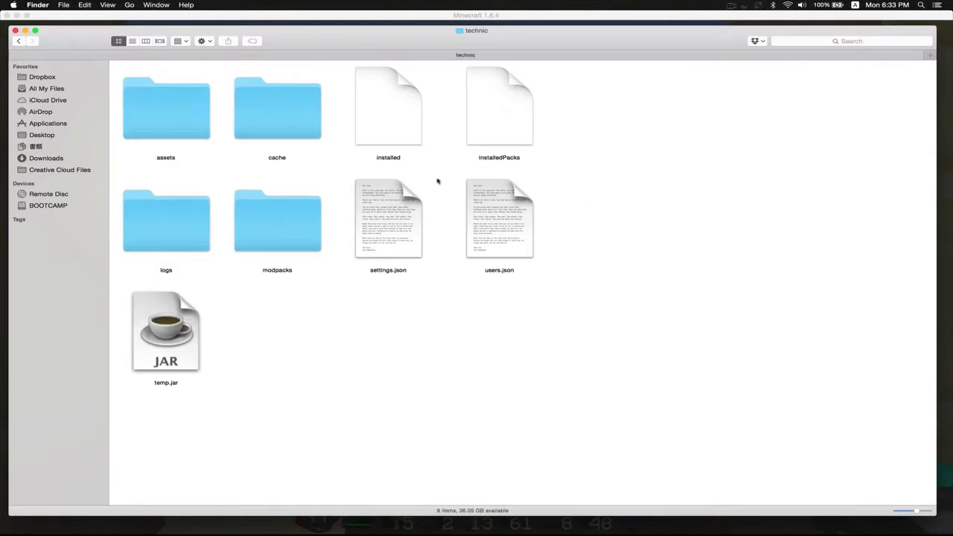
{"action": "double_click", "coordinate": [314, 228]}
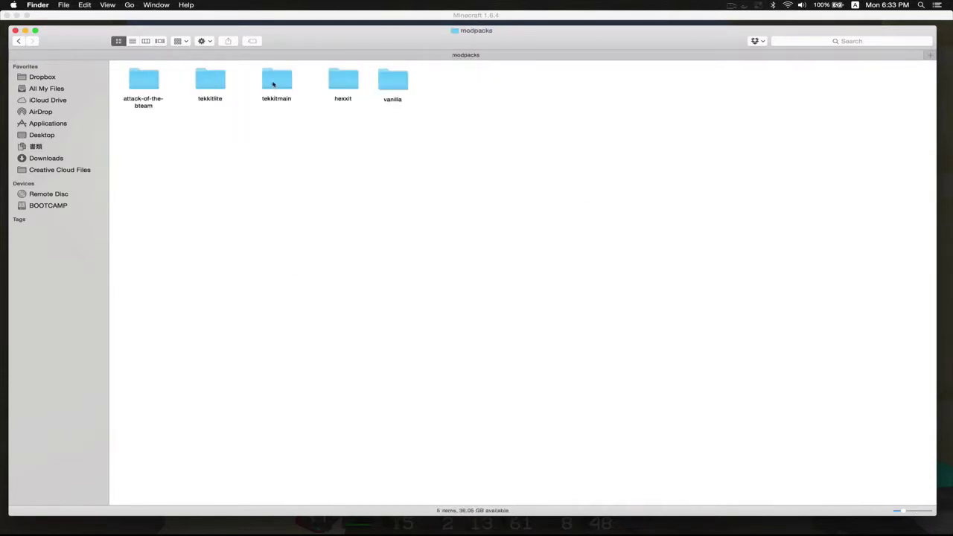
{"action": "double_click", "coordinate": [273, 84]}
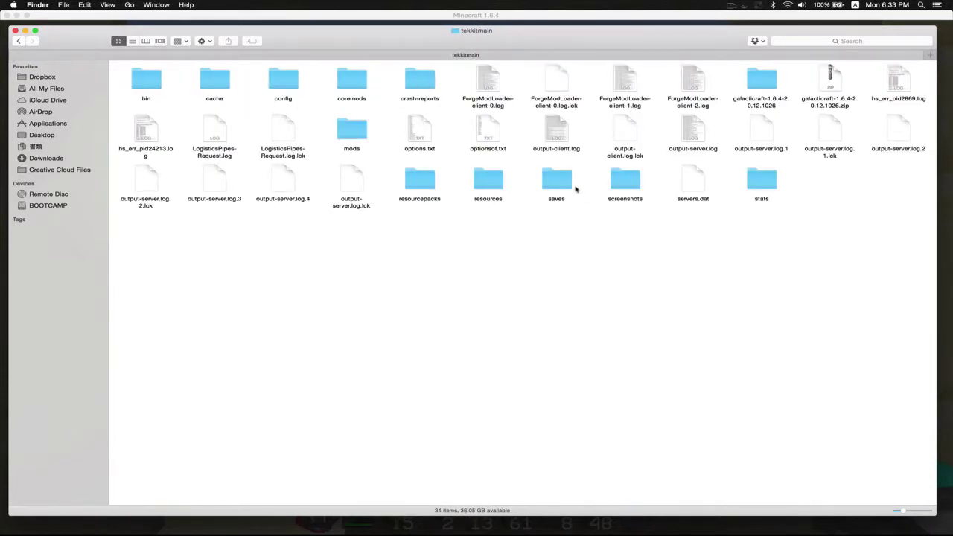
- Add tekkitmain's saves folder to the Finder Favorites, open it from there and close the window
{"action": "left_click_drag", "start_coordinate": [558, 184], "coordinate": [68, 179]}
{"action": "left_click", "coordinate": [37, 181]}
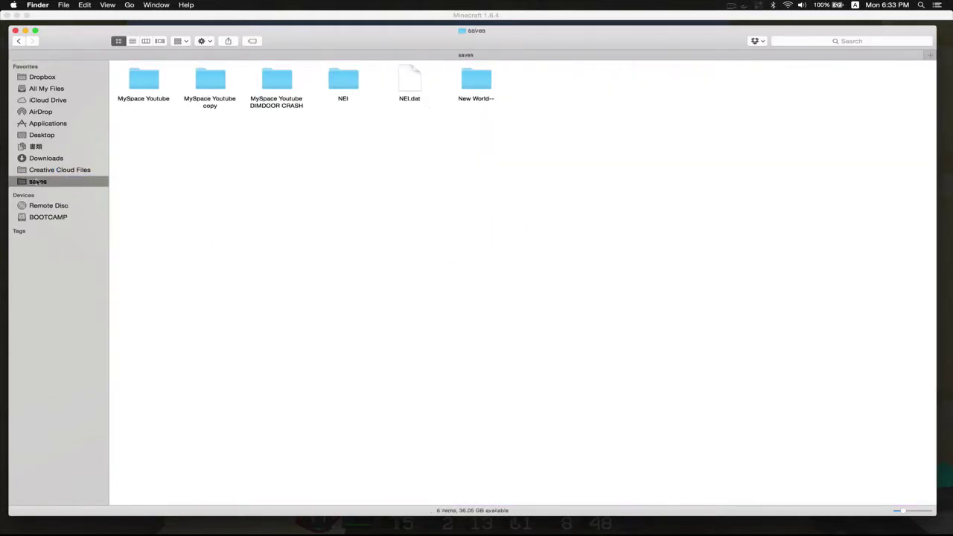
{"action": "left_click", "coordinate": [14, 30]}
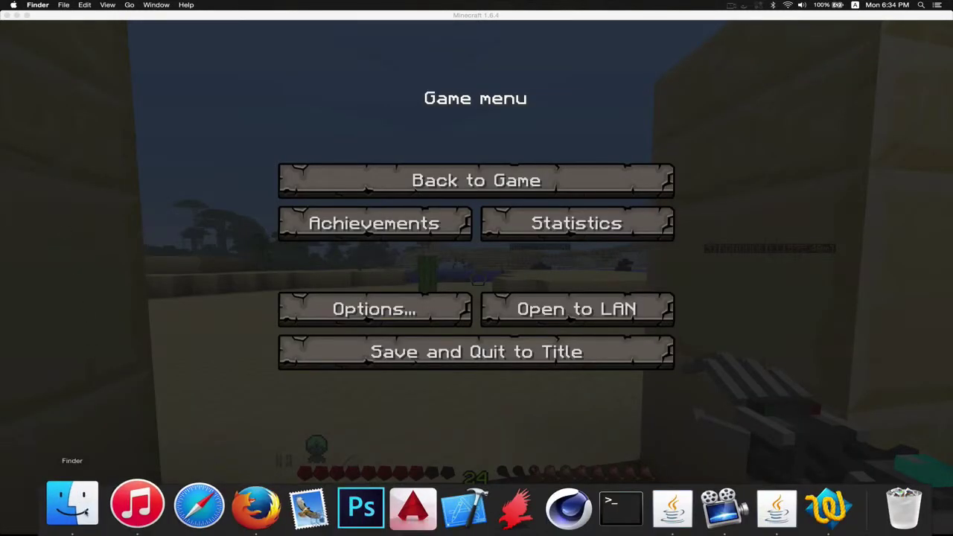
- Open a new Finder window, check that the saves favorite leads to the world folders, and close the window
{"action": "left_click", "coordinate": [84, 511]}
{"action": "left_click", "coordinate": [33, 181]}
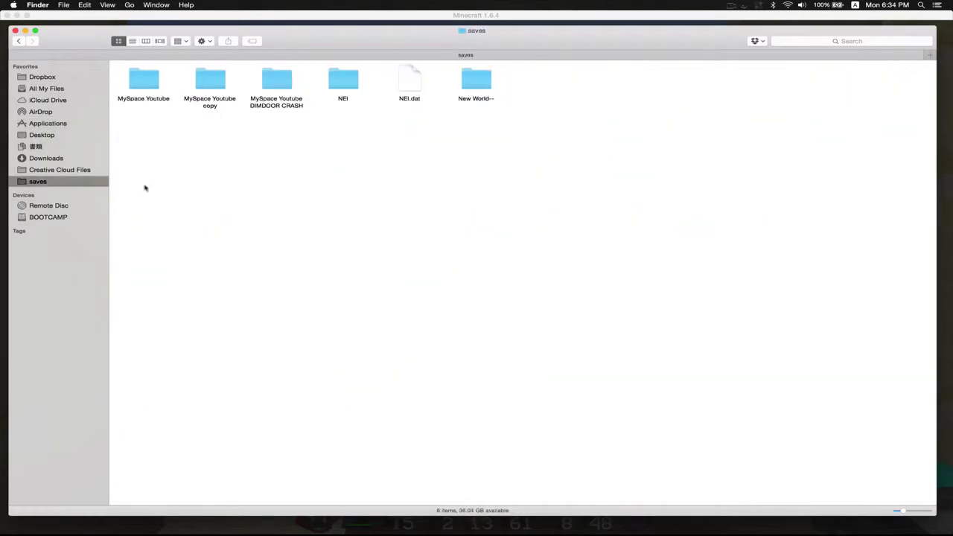
{"action": "left_click", "coordinate": [15, 30]}
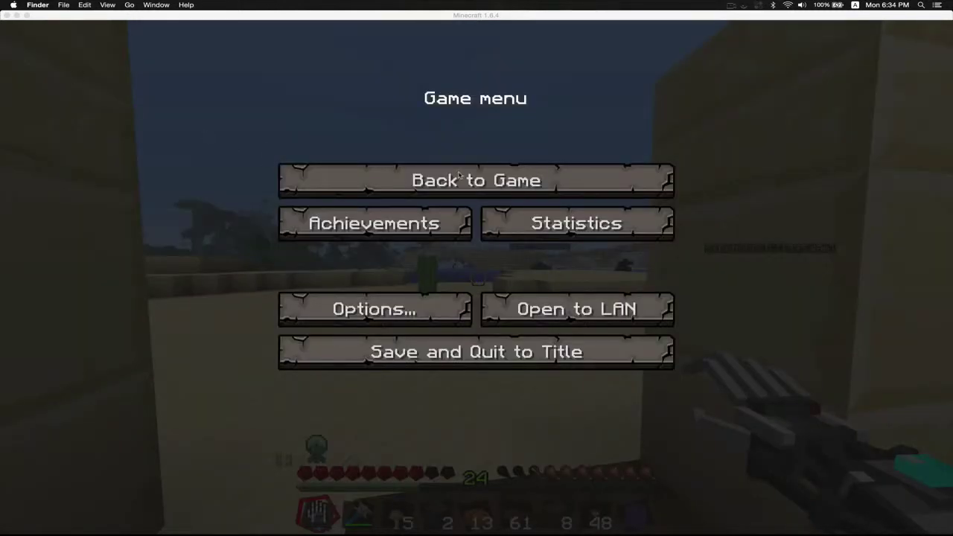